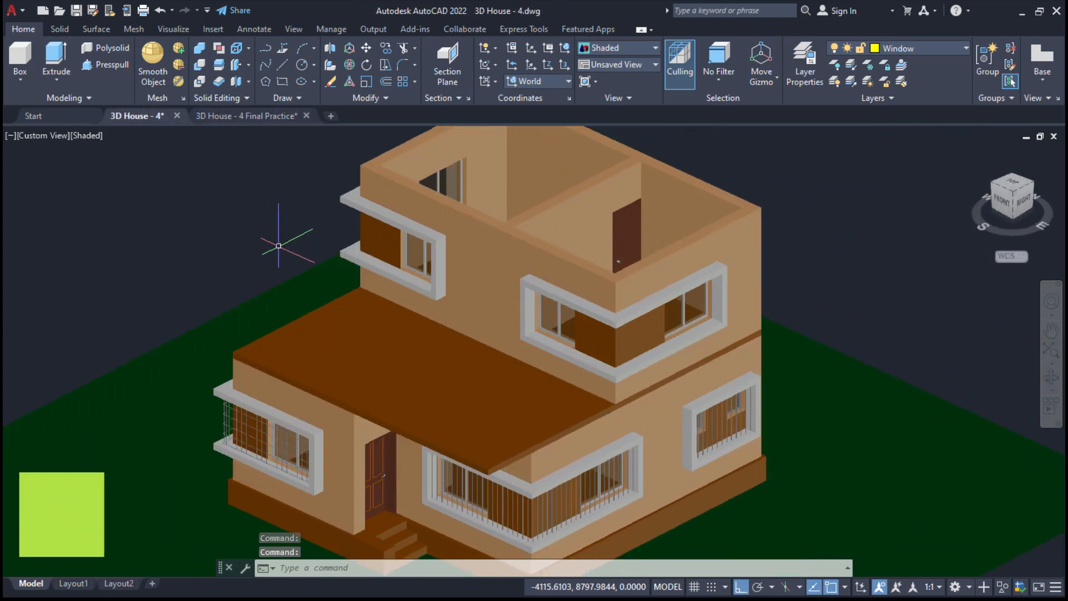
# Examine the lower roof slab and its front corner on the house model.
pyautogui.scroll(4, 333, 240)
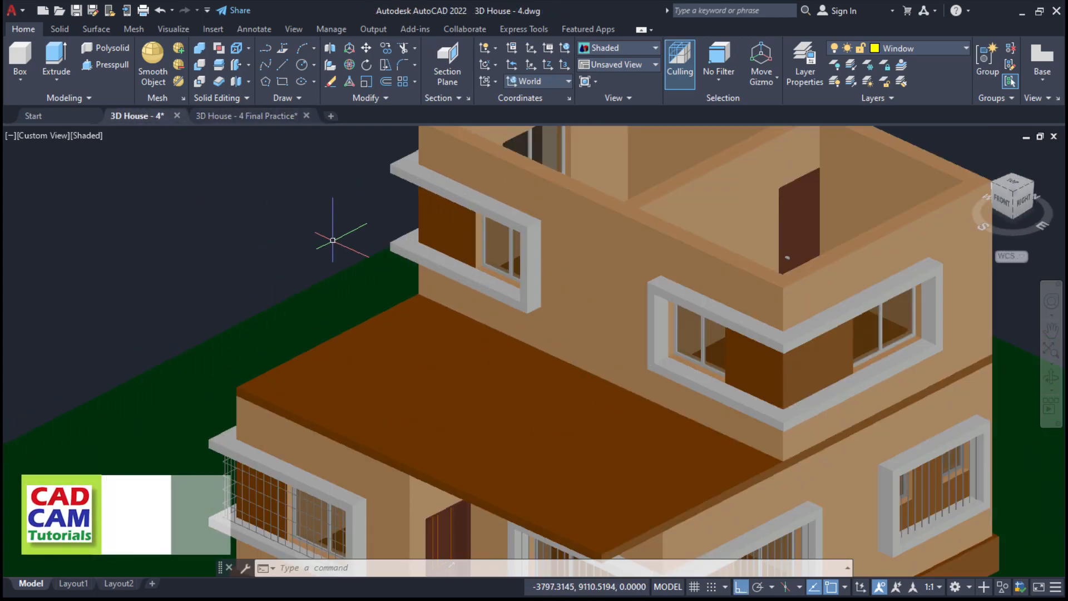
pyautogui.moveTo(535, 450); pyautogui.dragTo(485, 395, button='middle')
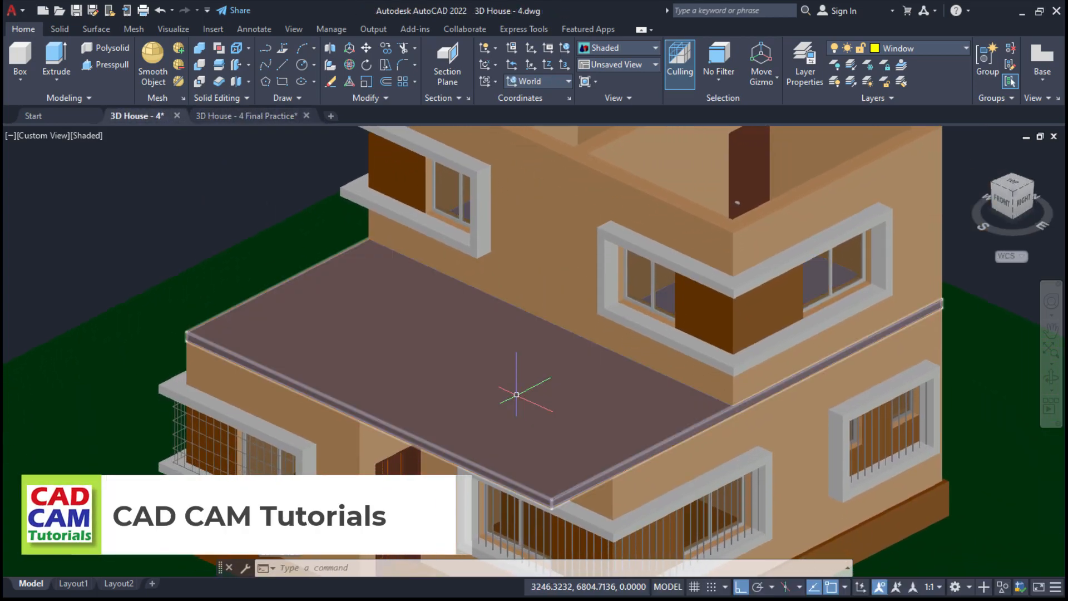
pyautogui.scroll(3, 708, 447)
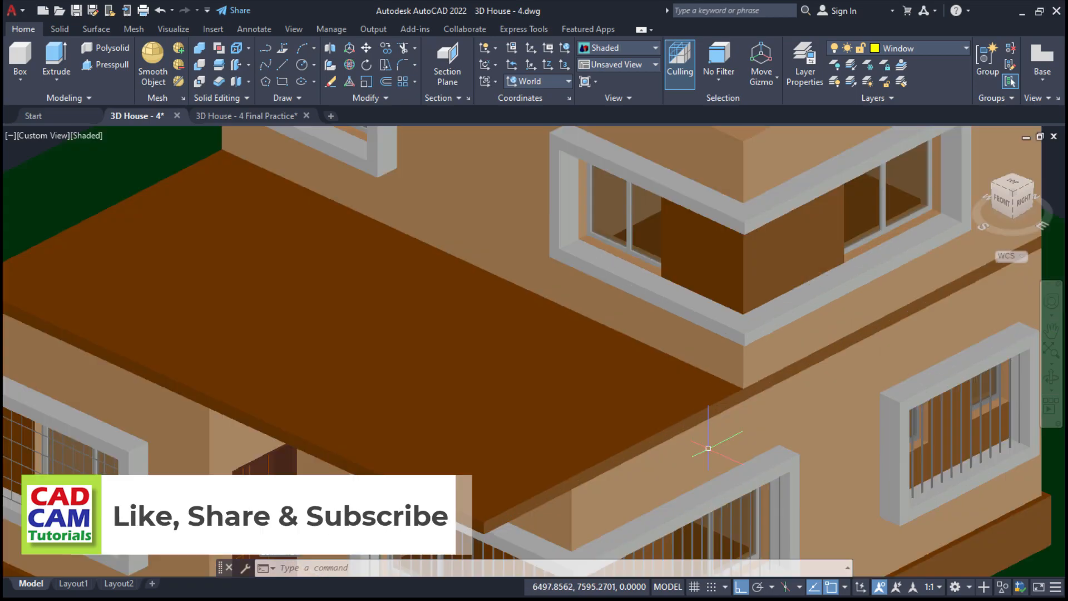
pyautogui.moveTo(717, 446); pyautogui.dragTo(421, 218, button='middle')
pyautogui.scroll(-4, 596, 368)
pyautogui.scroll(4, 621, 450)
pyautogui.moveTo(614, 453); pyautogui.dragTo(530, 390, button='middle')
pyautogui.scroll(3, 528, 390)
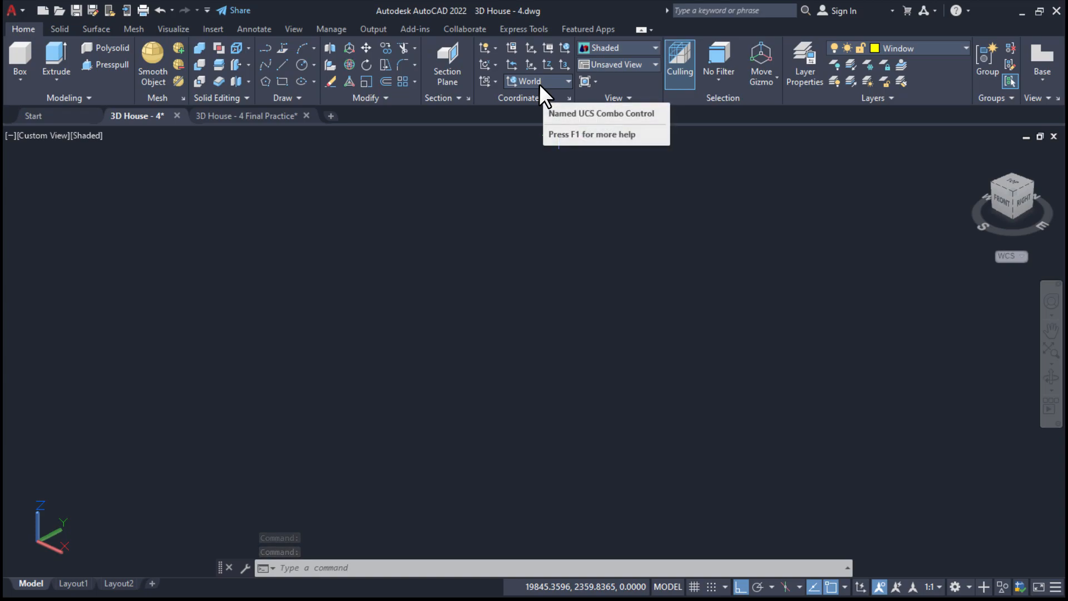
# Draw a circle of radius 20 in the empty space away from the house.
pyautogui.click(302, 63)
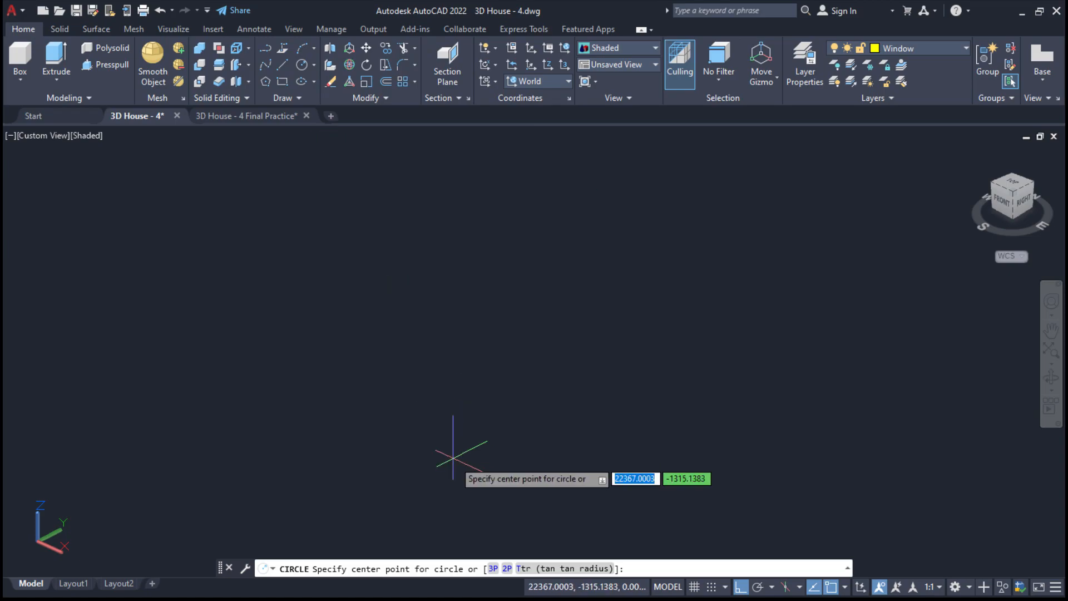
pyautogui.click(456, 404)
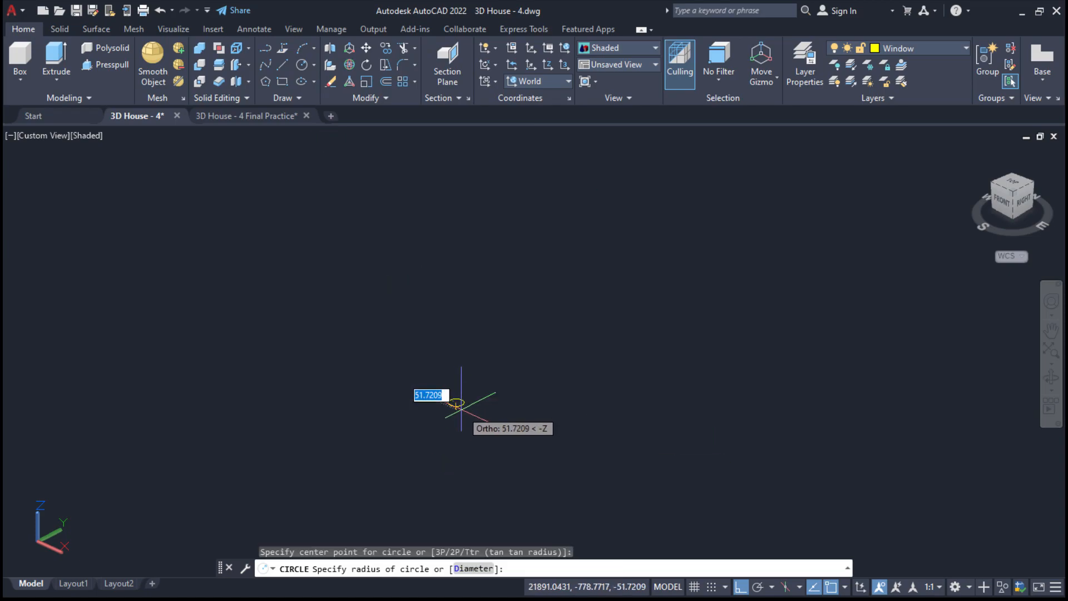
pyautogui.write('20')
pyautogui.press('Return')
# Presspull the circle's area upward to a height of 750 to form a post.
pyautogui.scroll(2, 452, 406)
pyautogui.scroll(6, 462, 407)
pyautogui.moveTo(462, 405); pyautogui.dragTo(614, 429, button='middle')
pyautogui.scroll(2, 553, 439)
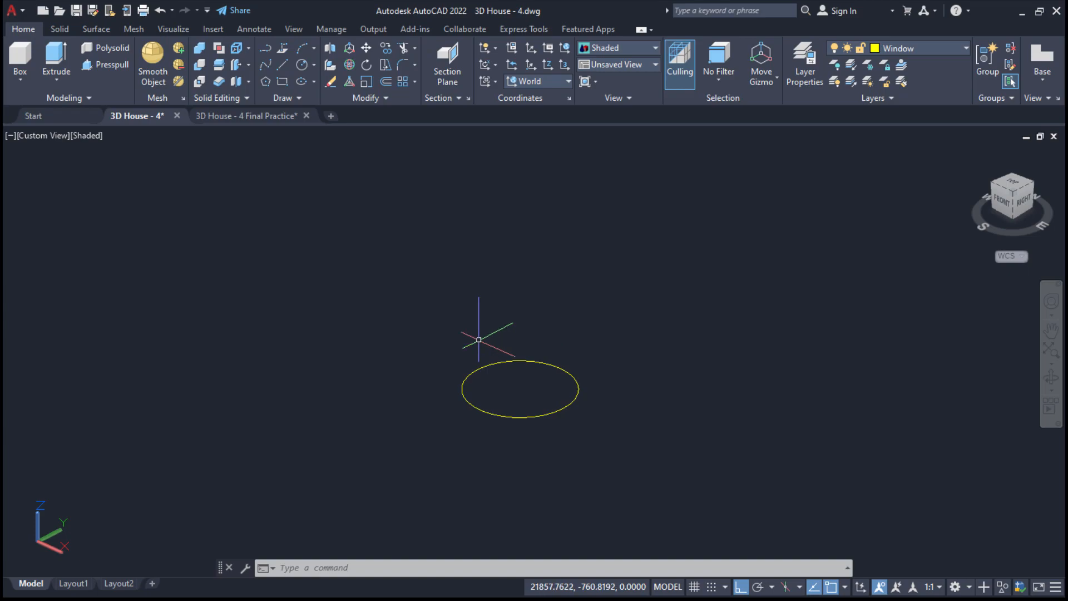
pyautogui.click(108, 63)
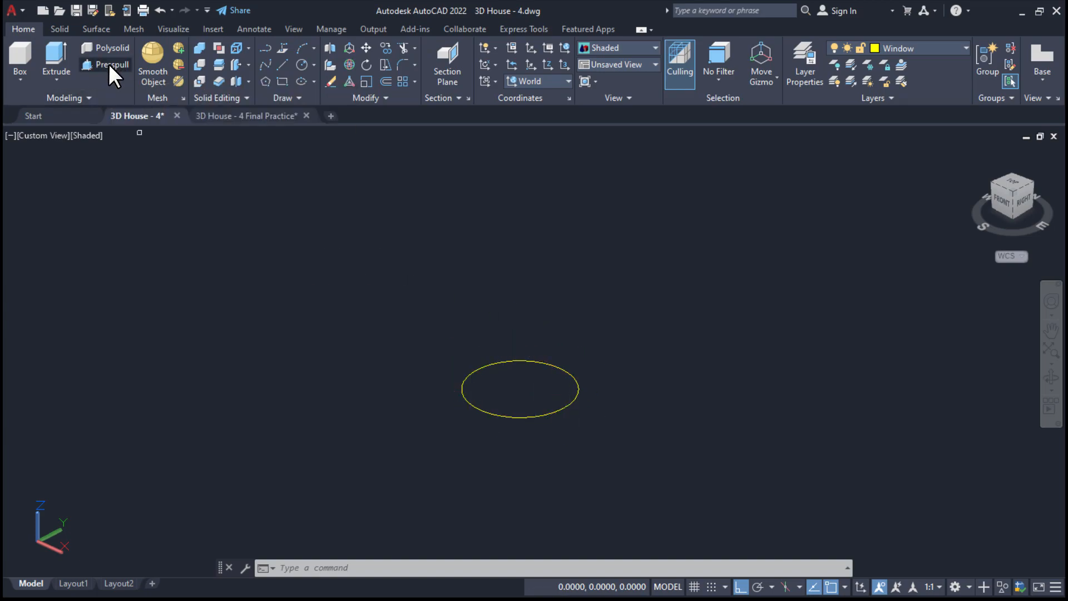
pyautogui.click(528, 389)
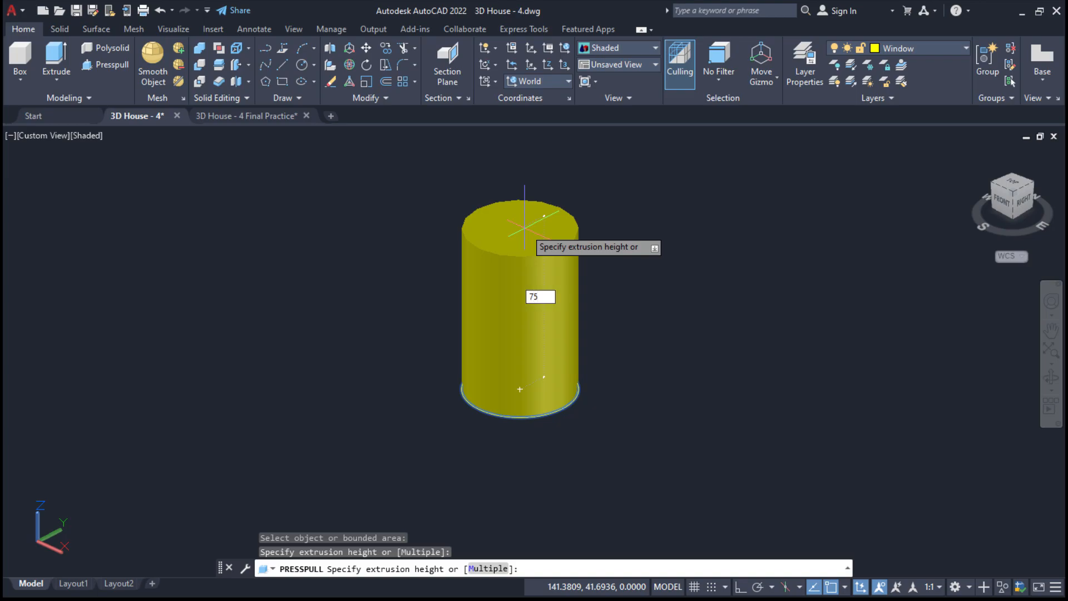
pyautogui.press('Return')
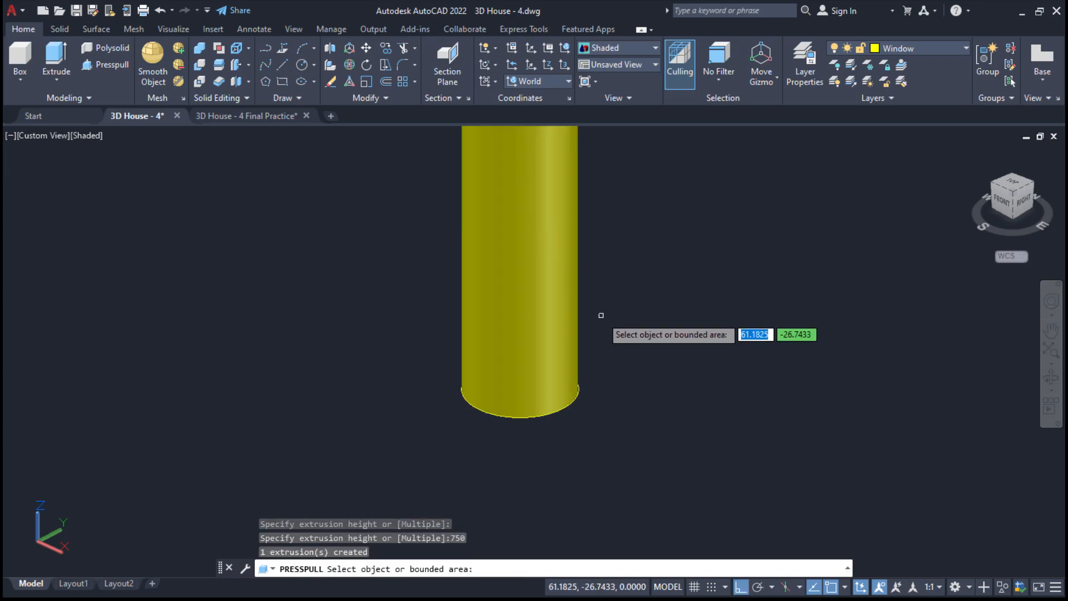
pyautogui.press('Return')
# Fillet the circular top edge of the post with a radius of 20 using FILLETEDGE.
pyautogui.scroll(-4, 608, 310)
pyautogui.moveTo(608, 166); pyautogui.dragTo(530, 379, button='middle')
pyautogui.scroll(-5, 529, 379)
pyautogui.moveTo(576, 288); pyautogui.dragTo(579, 411, button='middle')
pyautogui.scroll(6, 538, 257)
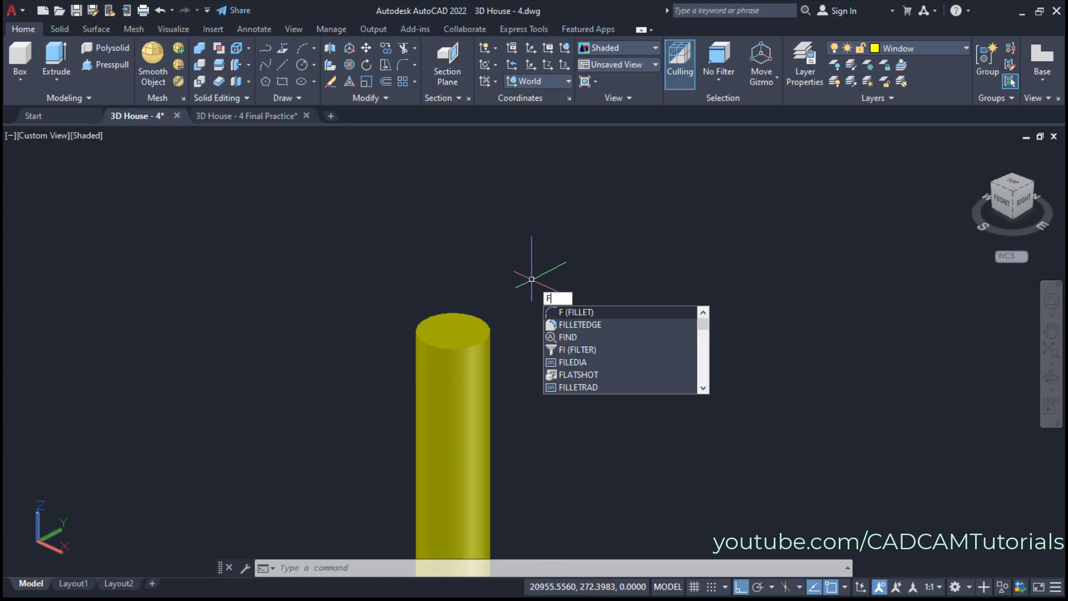
pyautogui.click(557, 325)
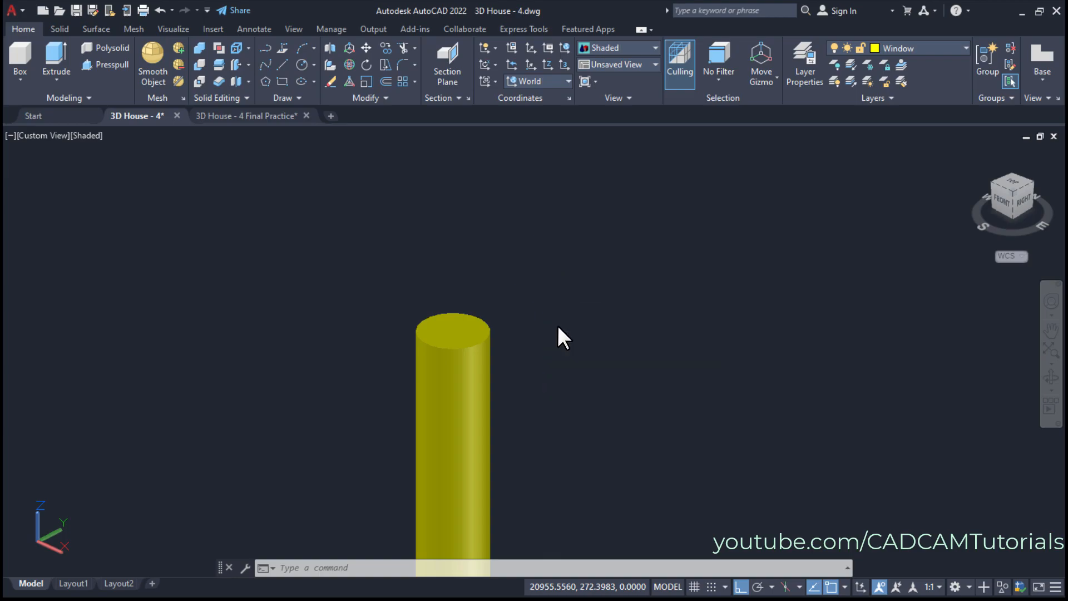
pyautogui.click(480, 344)
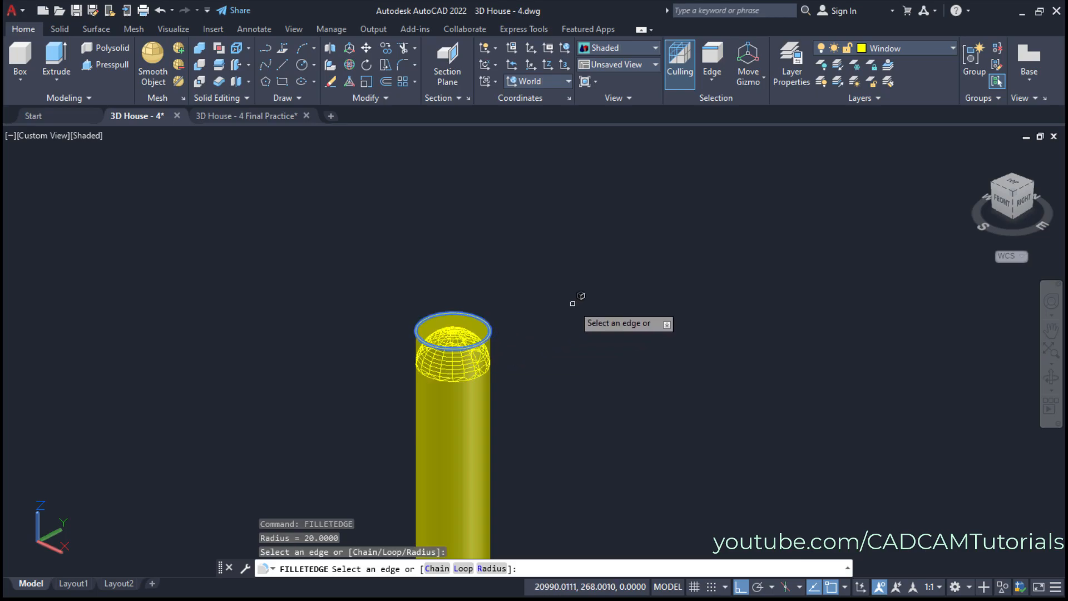
pyautogui.press('Return')
pyautogui.write('R')
pyautogui.press('Return')
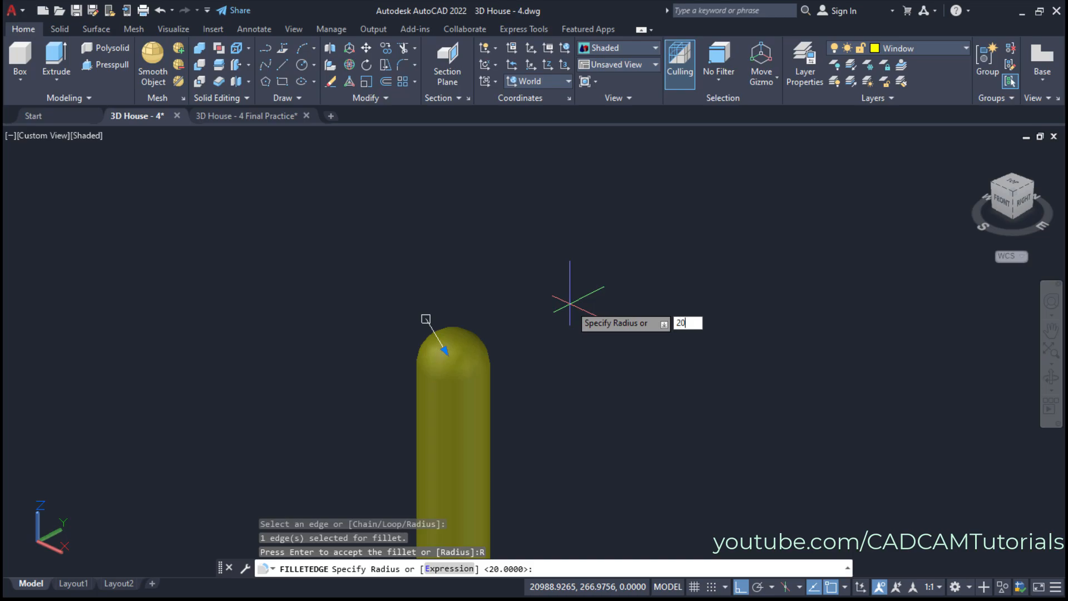
pyautogui.press('Return')
pyautogui.press('Return')
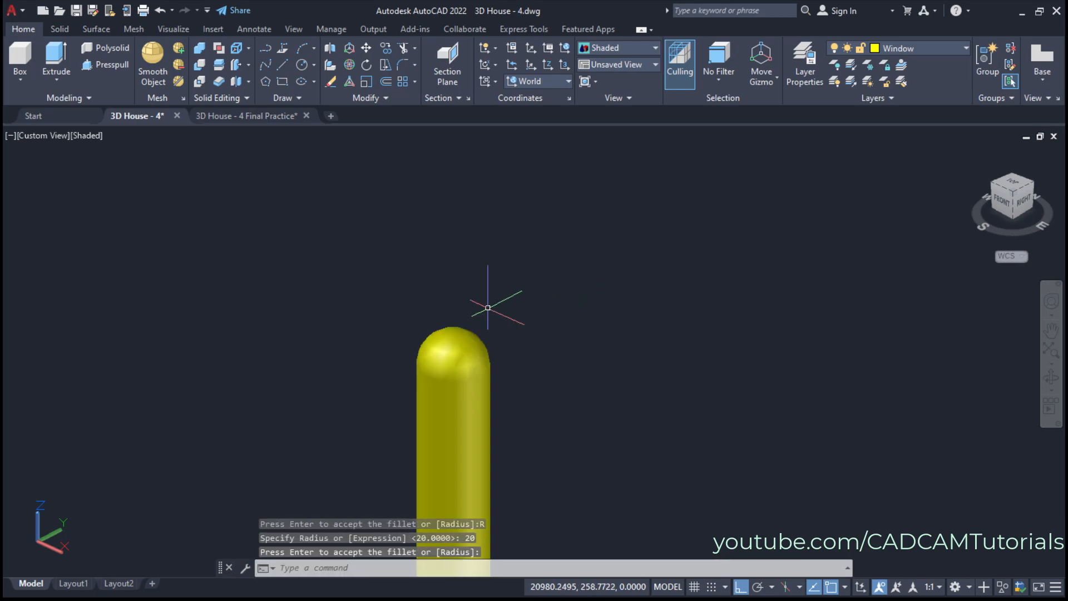
# Assign the Diamond Plate steel material from the document materials to the rounded post and close the materials browser.
pyautogui.scroll(-5, 551, 233)
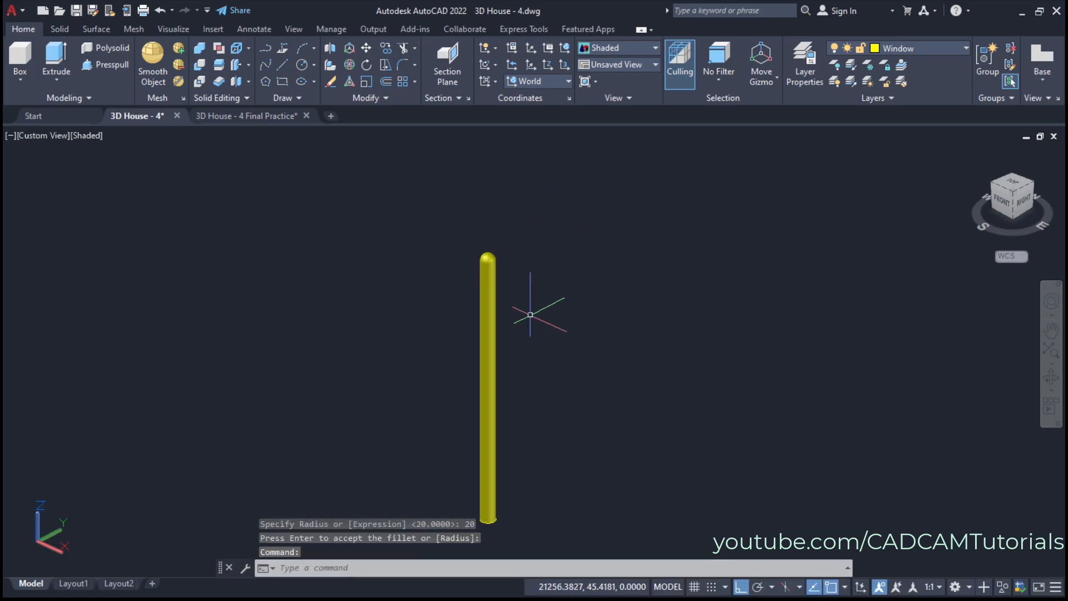
pyautogui.moveTo(530, 314); pyautogui.dragTo(546, 315, button='middle')
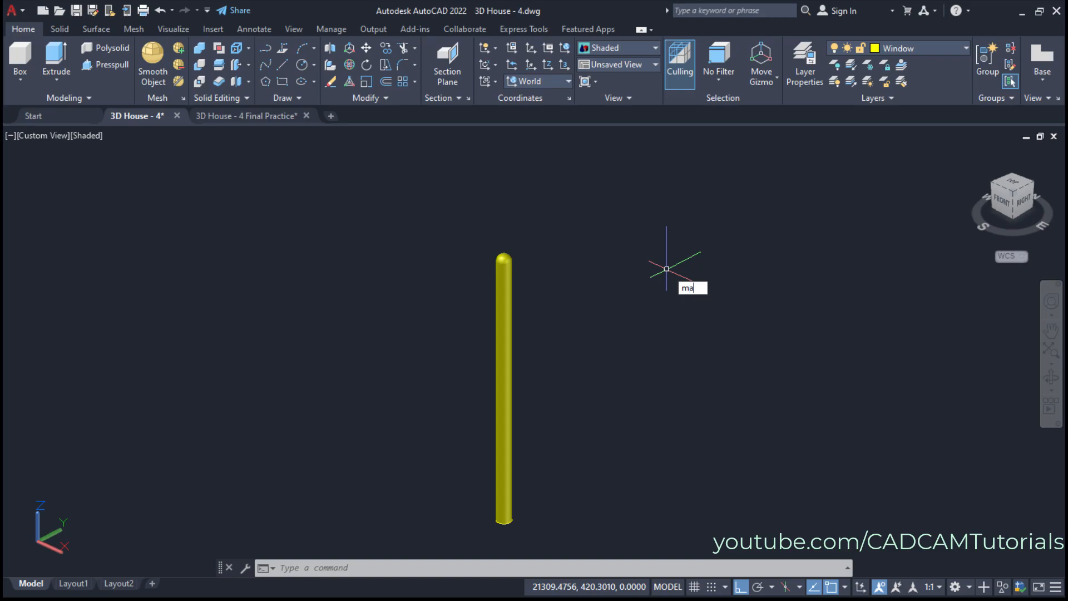
pyautogui.write('t')
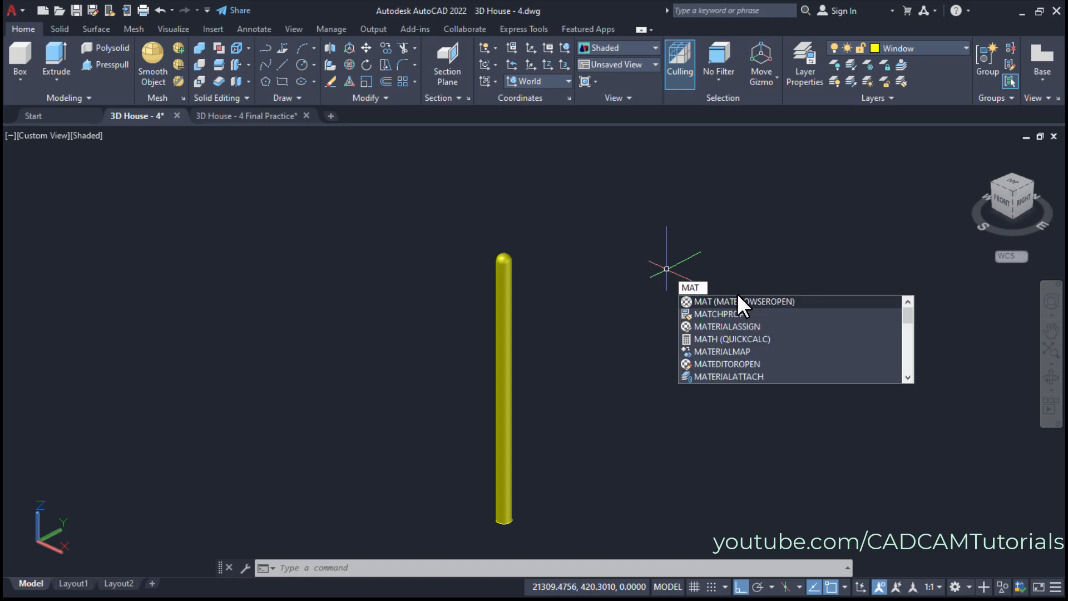
pyautogui.click(752, 303)
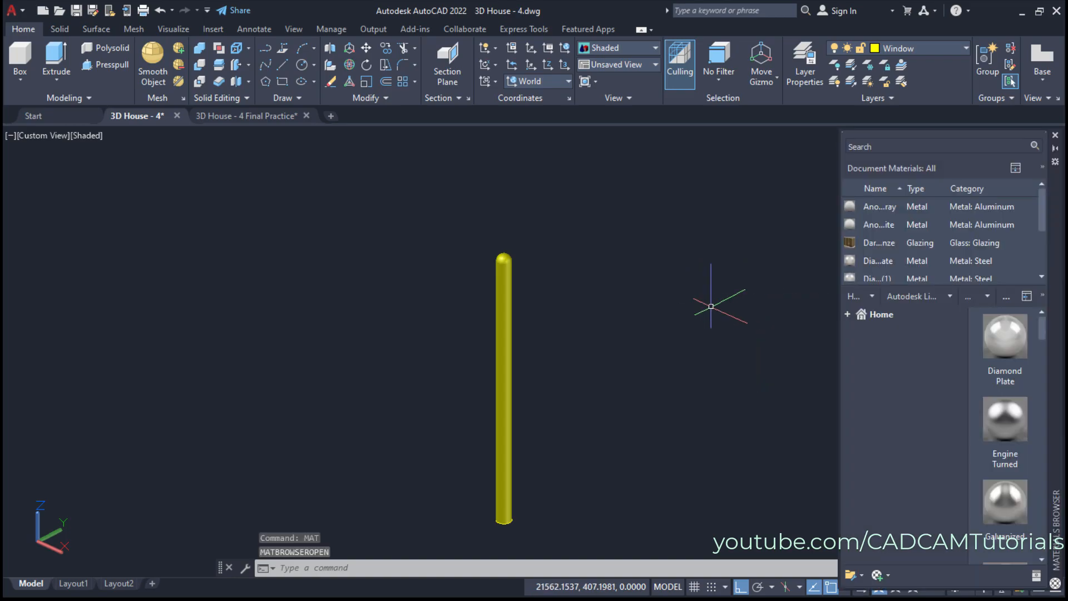
pyautogui.click(511, 320)
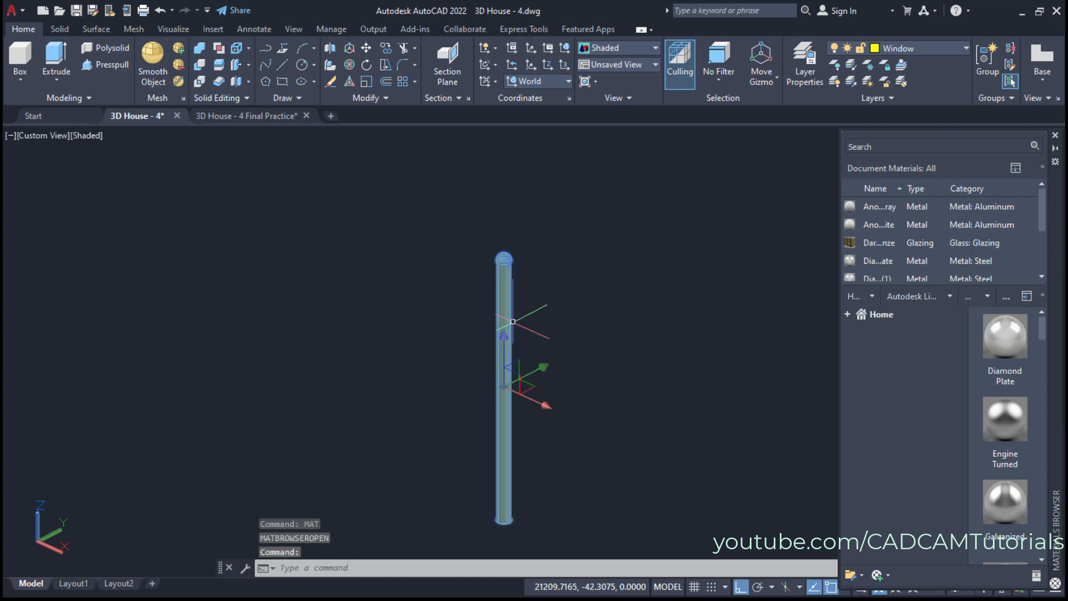
pyautogui.scroll(-1, 952, 276)
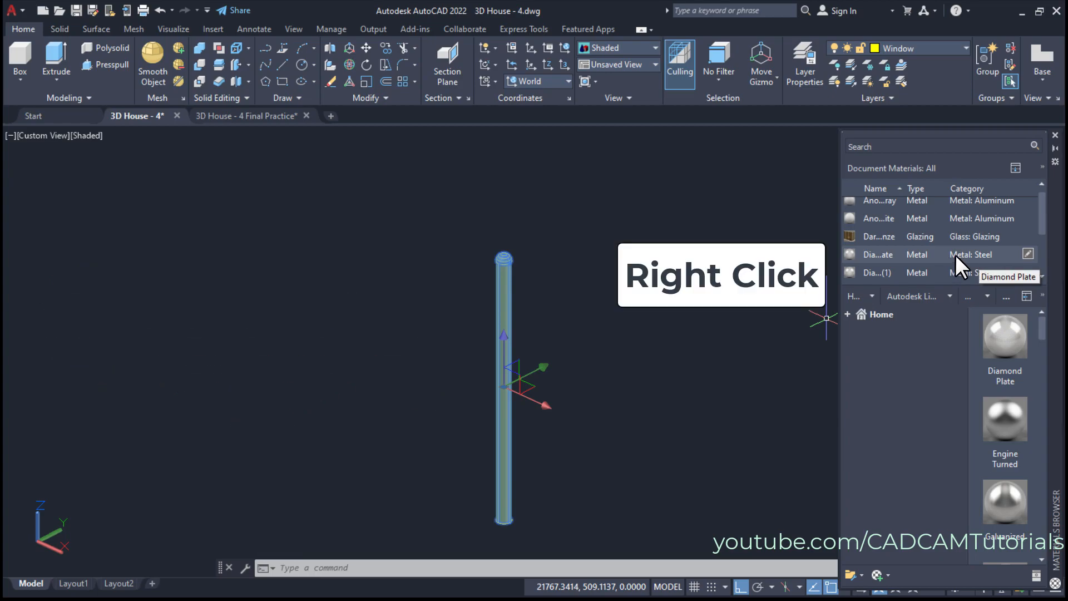
pyautogui.rightClick(956, 255)
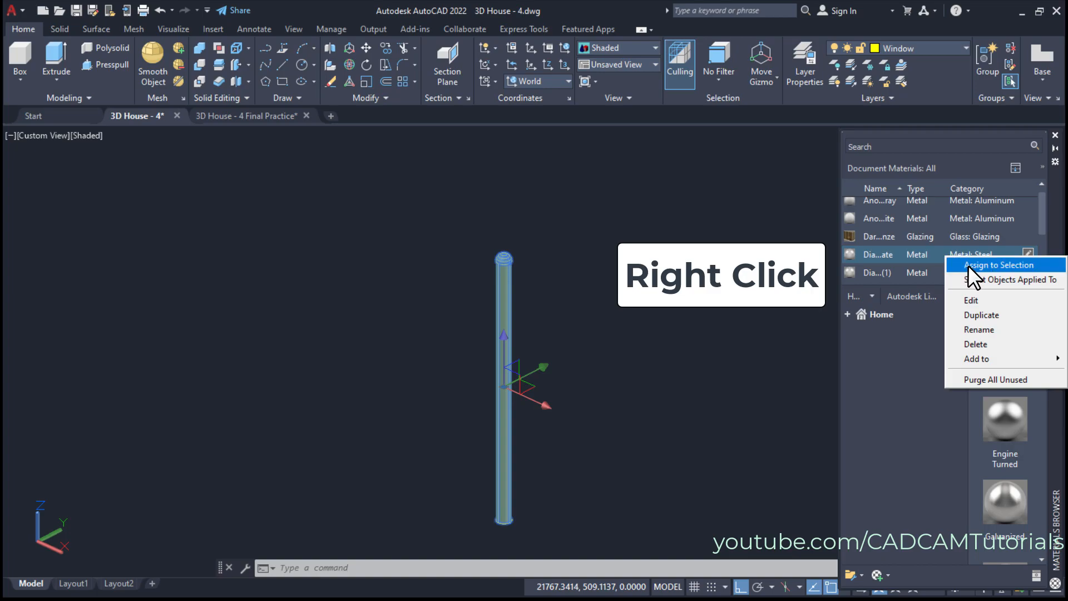
pyautogui.click(969, 264)
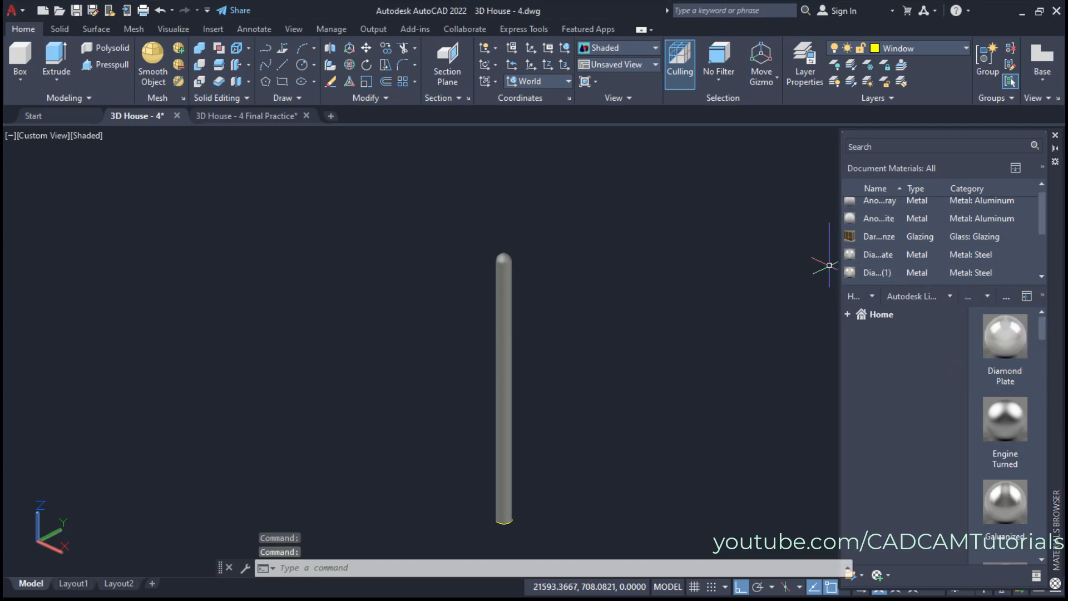
pyautogui.click(1055, 136)
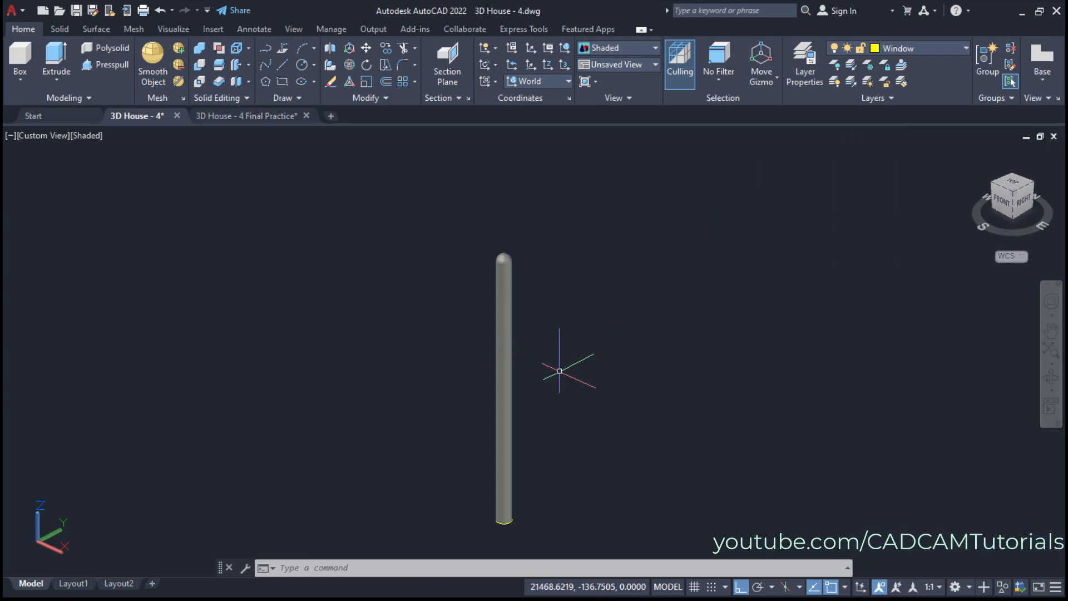
# Set Window as the current layer for drawing on the house's lower roof slab.
pyautogui.scroll(-10, 559, 370)
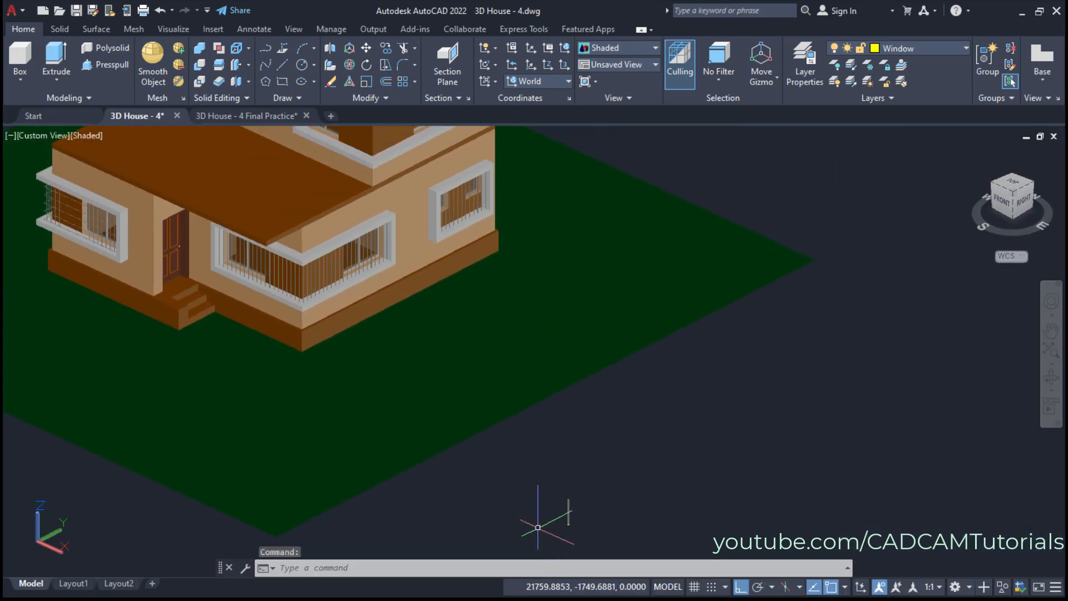
pyautogui.moveTo(377, 244); pyautogui.dragTo(526, 418, button='middle')
pyautogui.scroll(4, 470, 375)
pyautogui.moveTo(431, 359); pyautogui.dragTo(550, 385, button='middle')
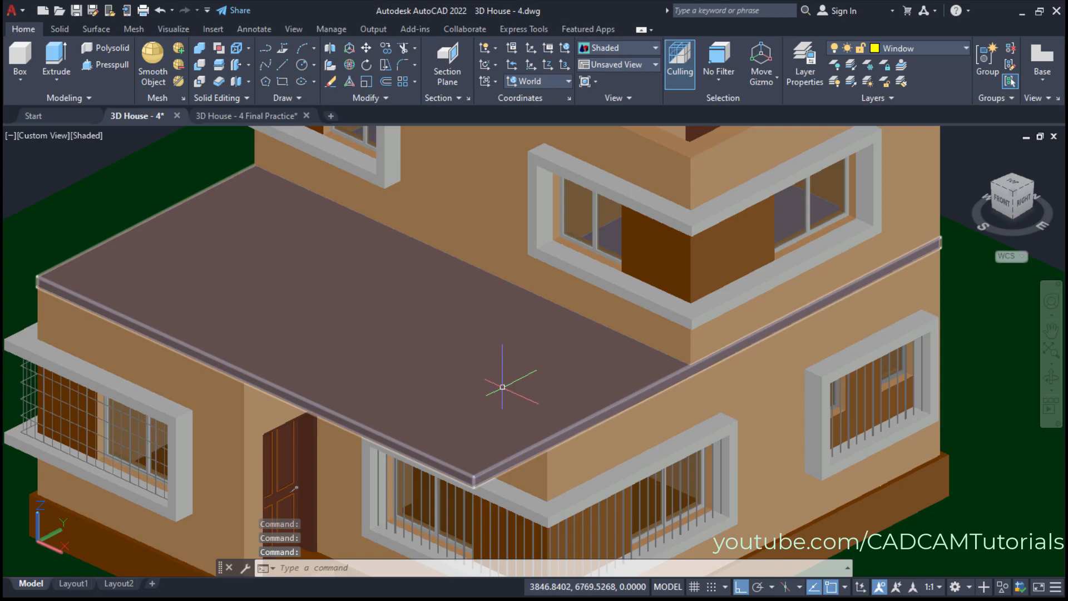
pyautogui.scroll(2, 703, 379)
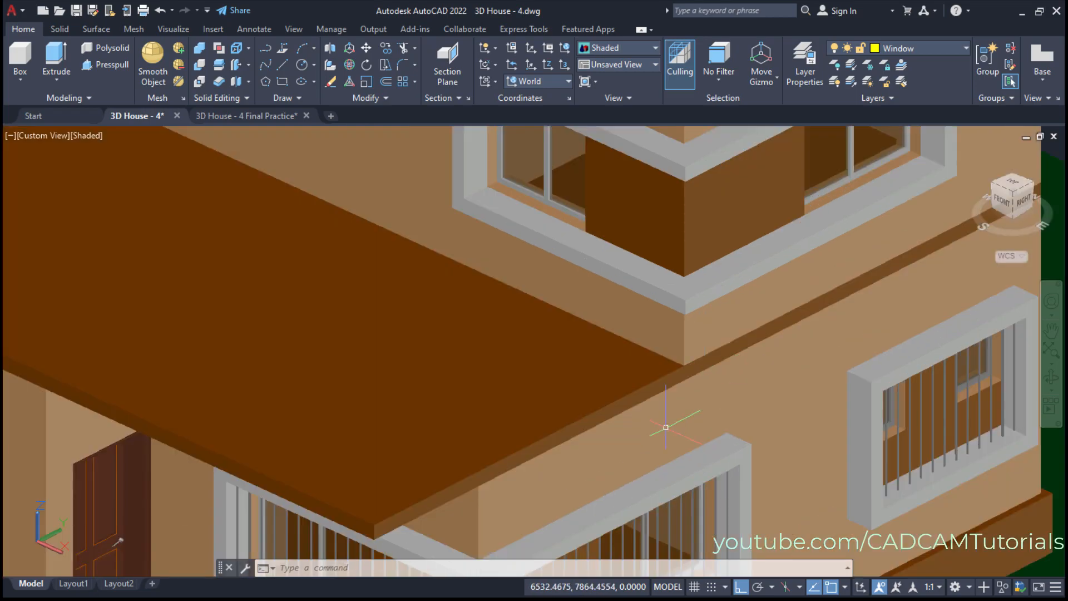
pyautogui.scroll(-1, 698, 378)
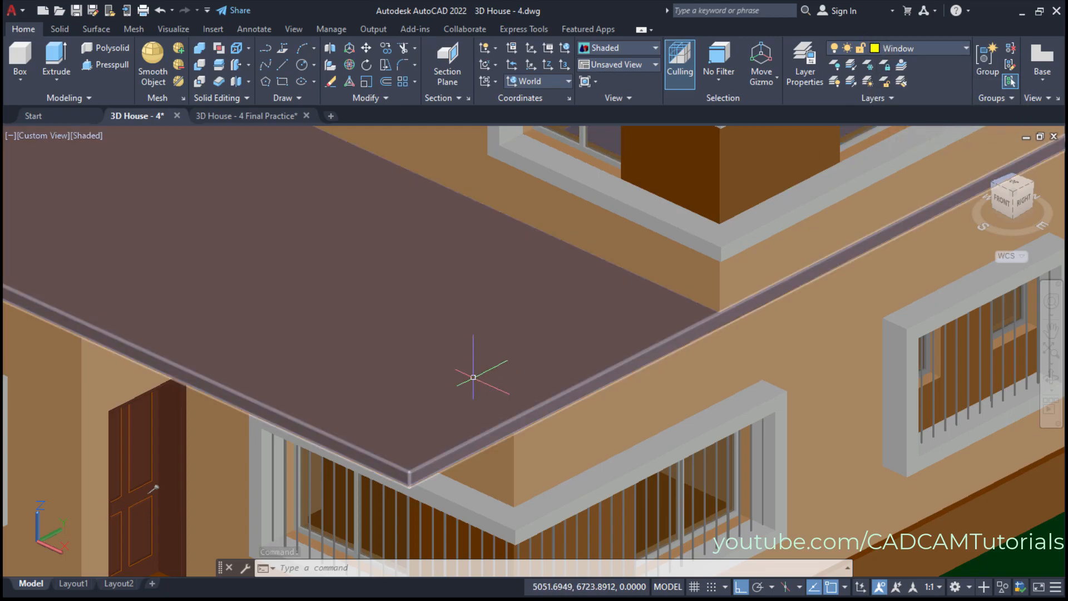
pyautogui.click(919, 46)
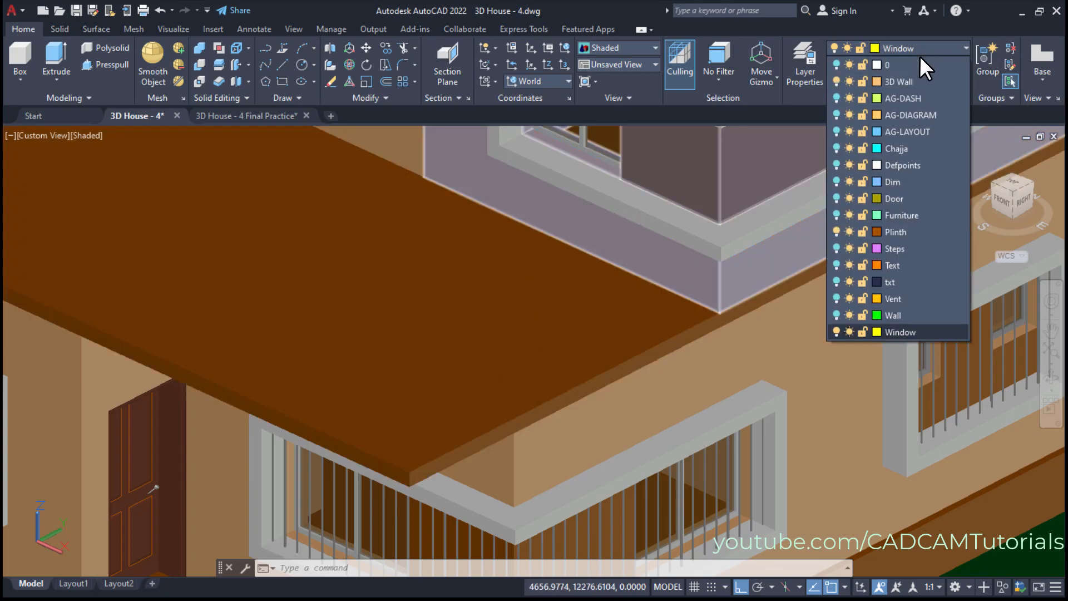
pyautogui.click(909, 331)
pyautogui.press('Escape')
pyautogui.moveTo(490, 374); pyautogui.dragTo(492, 405, button='middle')
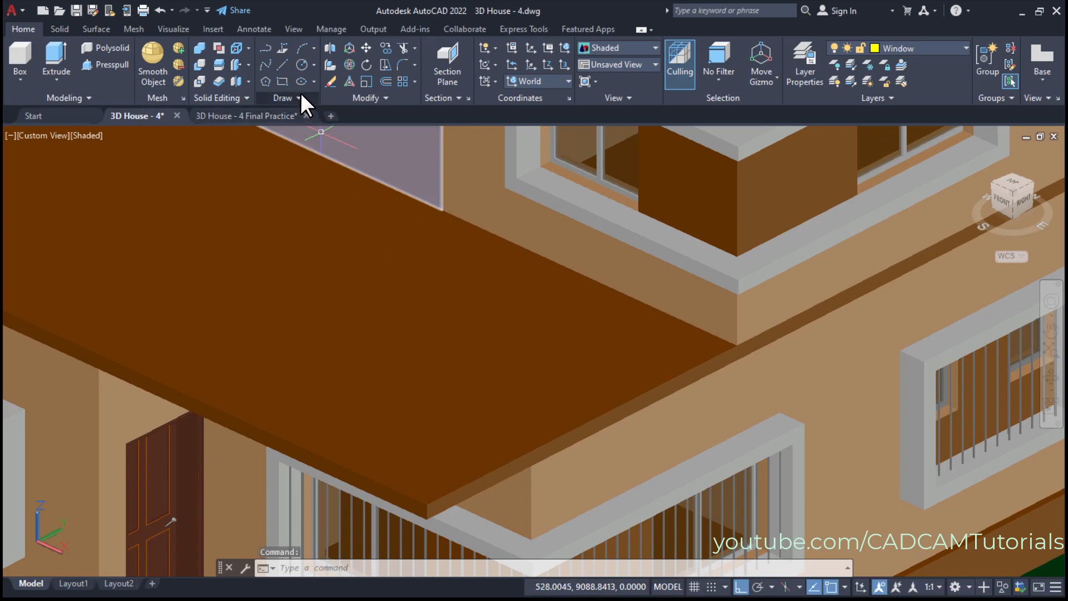
# Draw a polyline along the three open top edges of the lower roof slab, from one upper-floor wall corner round to the other.
pyautogui.click(267, 51)
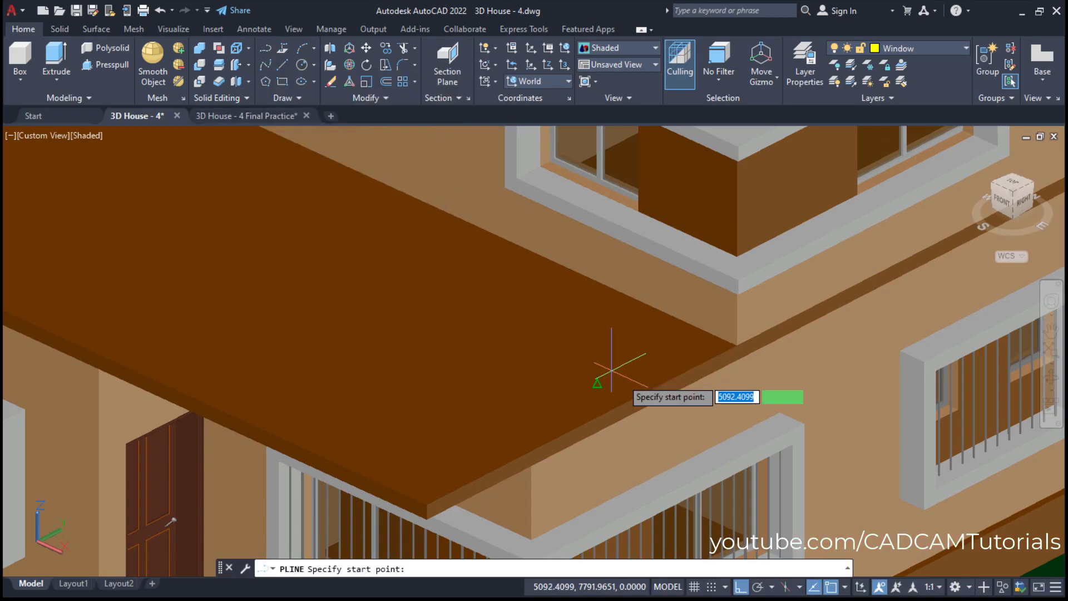
pyautogui.scroll(5, 737, 356)
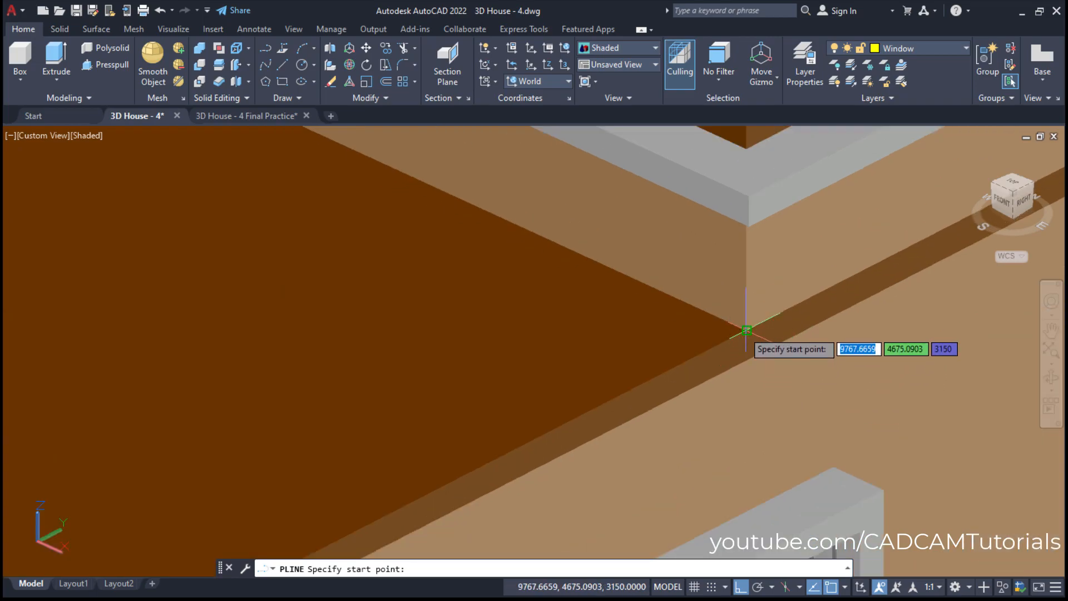
pyautogui.click(746, 330)
pyautogui.scroll(-5, 746, 330)
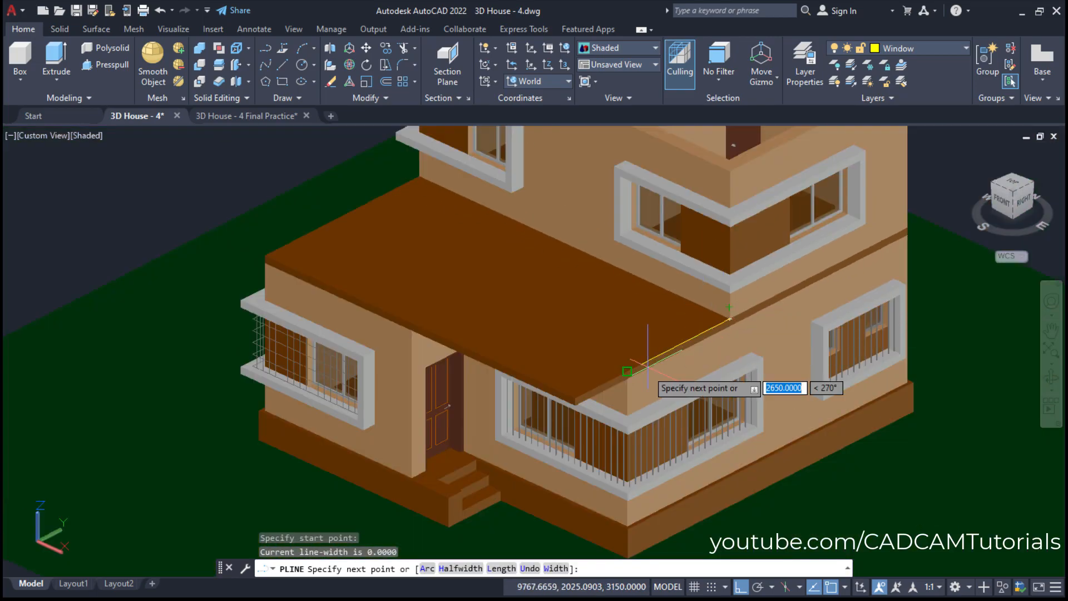
pyautogui.scroll(6, 623, 377)
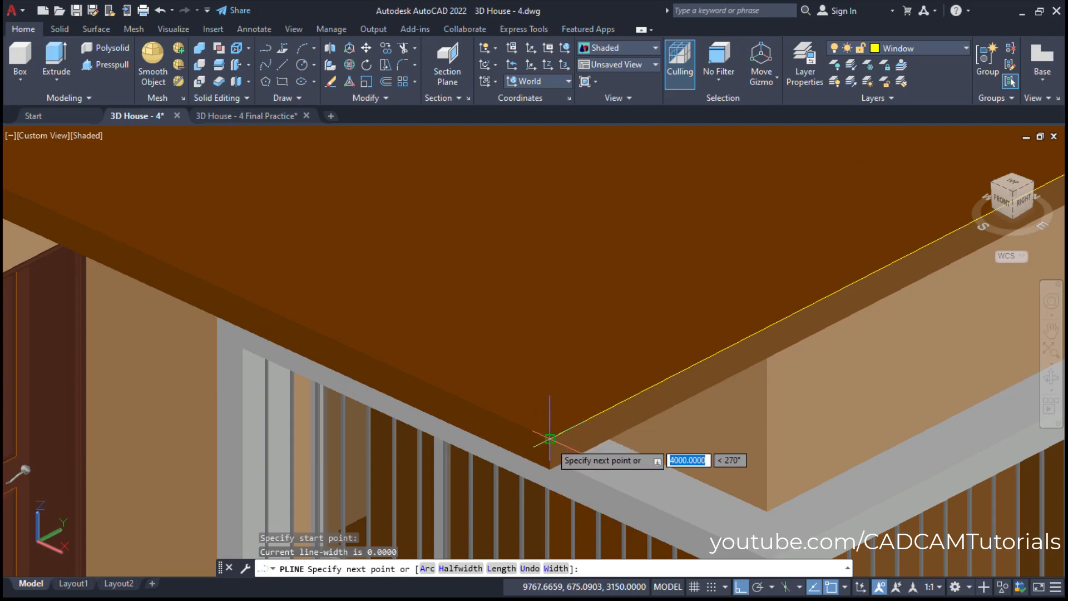
pyautogui.click(550, 429)
pyautogui.scroll(-5, 554, 437)
pyautogui.scroll(-4, 548, 358)
pyautogui.scroll(6, 483, 381)
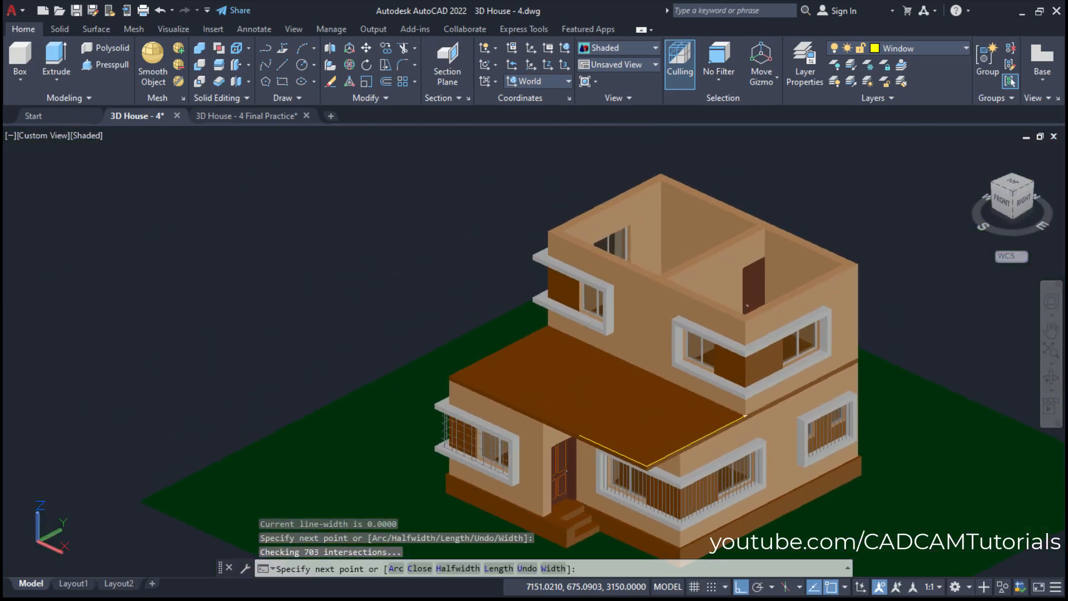
pyautogui.click(399, 366)
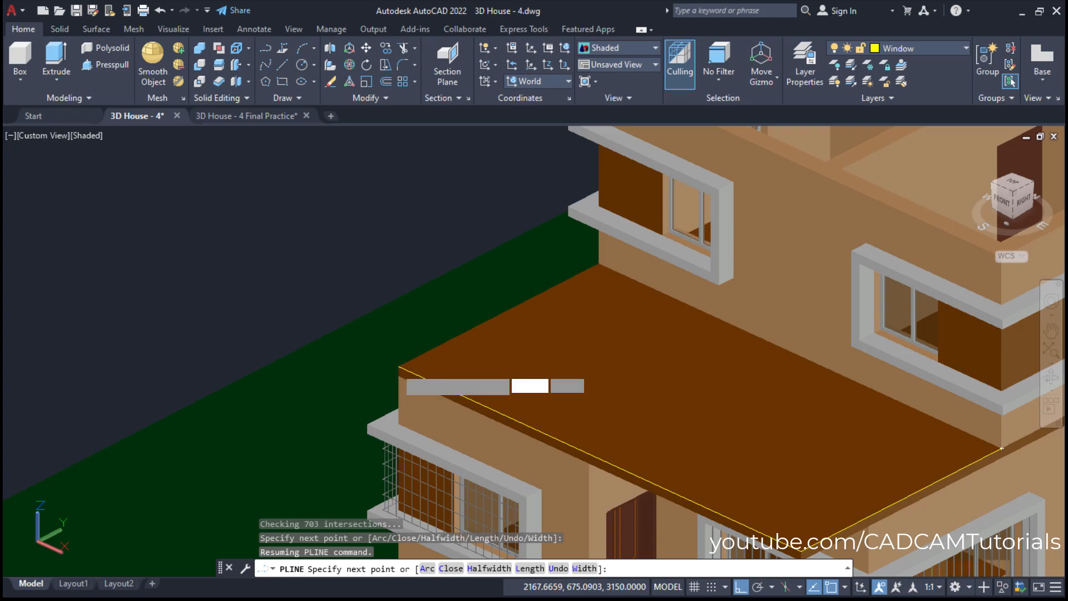
pyautogui.click(599, 263)
pyautogui.press('Escape')
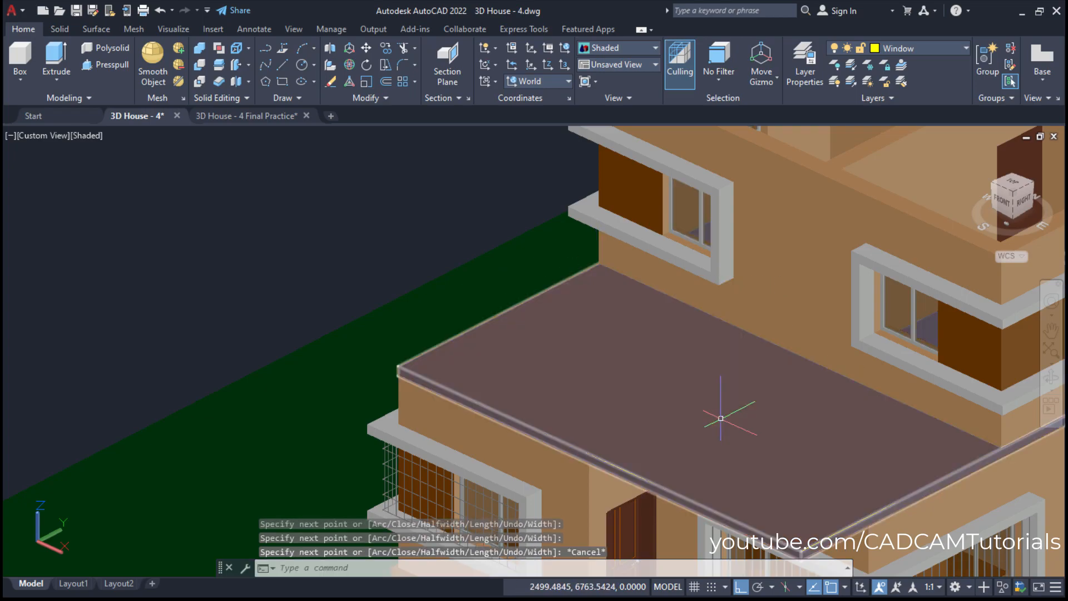
# Hide the lower roof slab so that the polyline along its edge can be selected freely.
pyautogui.moveTo(717, 417); pyautogui.dragTo(434, 301, button='middle')
pyautogui.scroll(3, 576, 385)
pyautogui.scroll(2, 575, 385)
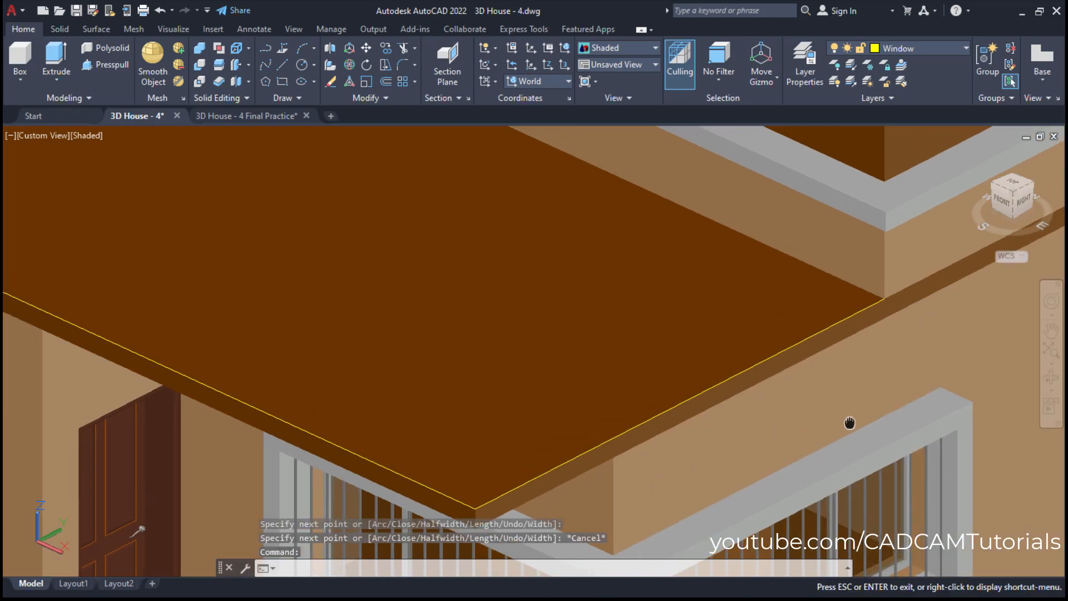
pyautogui.click(850, 329)
pyautogui.scroll(2, 839, 307)
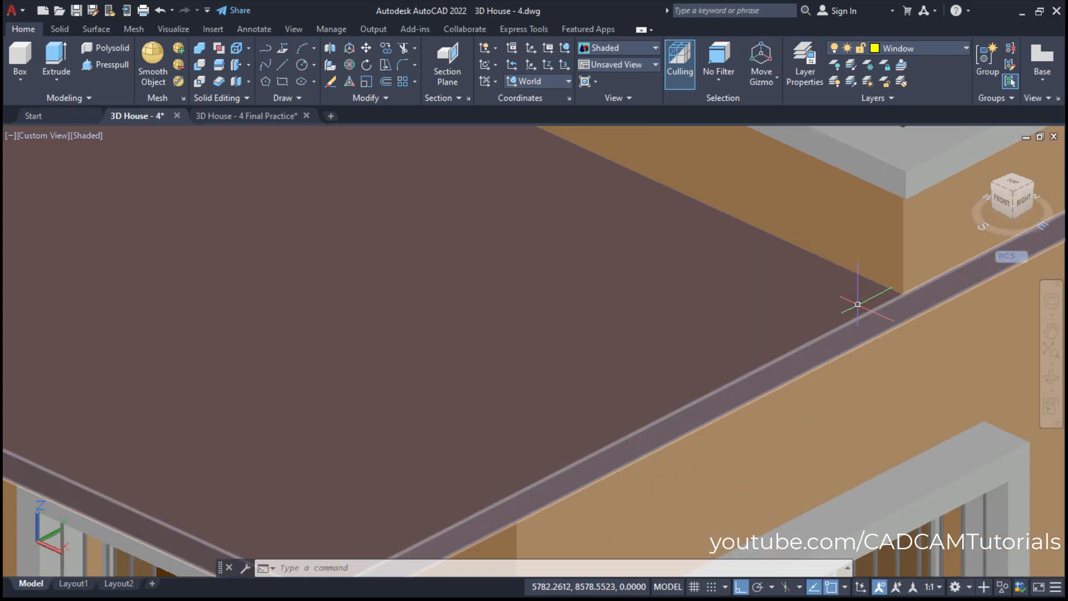
pyautogui.press('Escape')
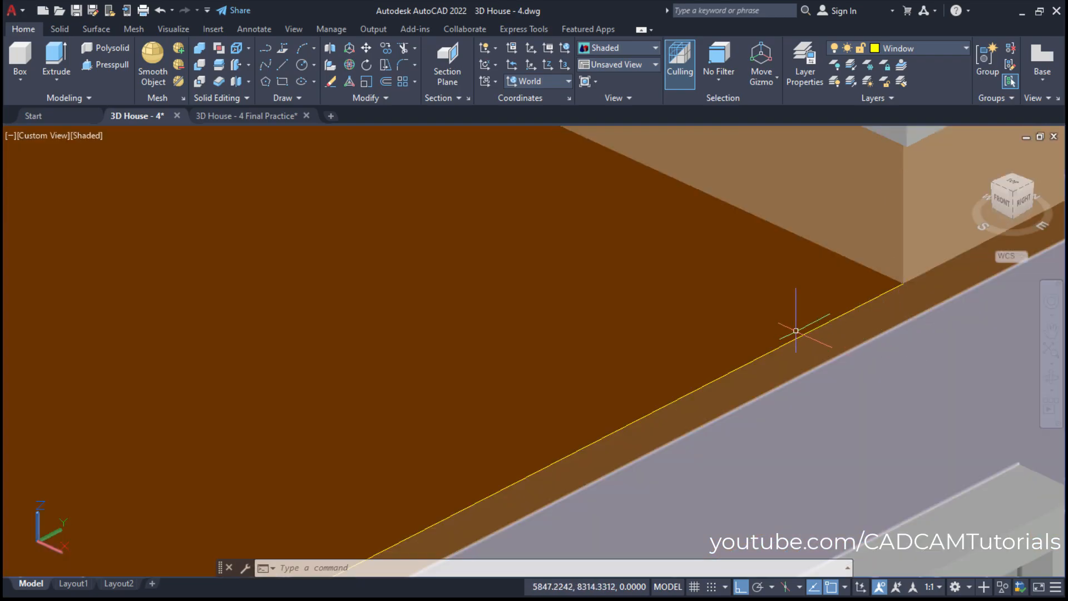
pyautogui.click(822, 347)
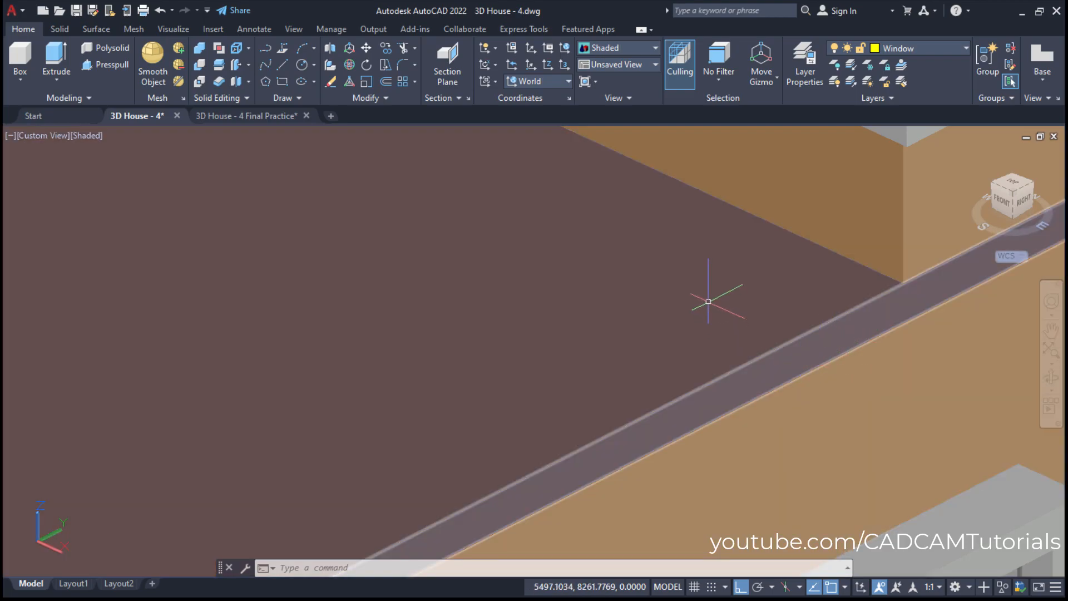
pyautogui.press('Escape')
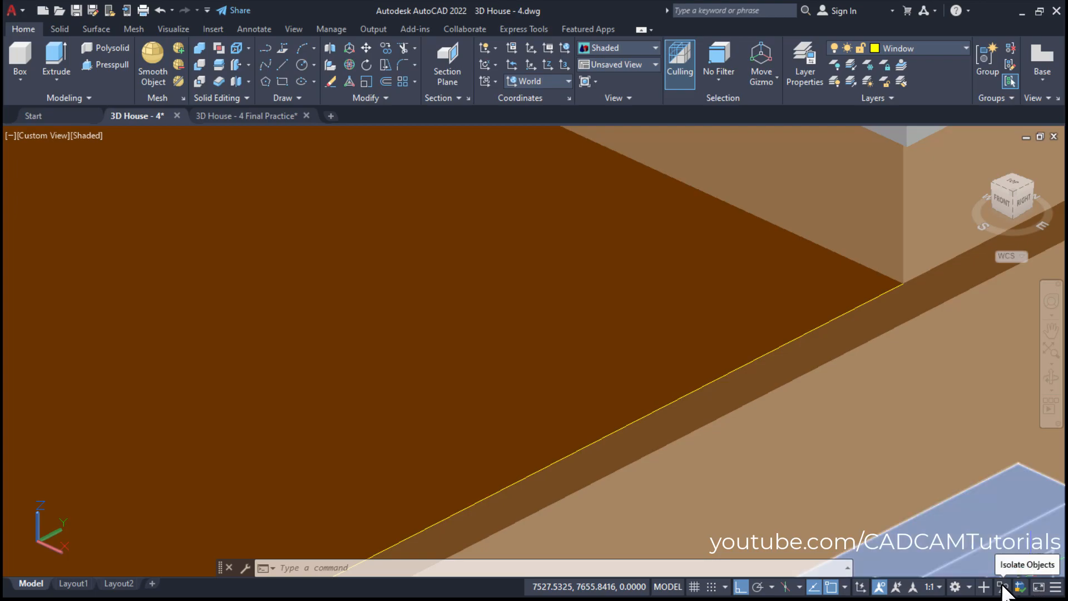
pyautogui.click(1003, 585)
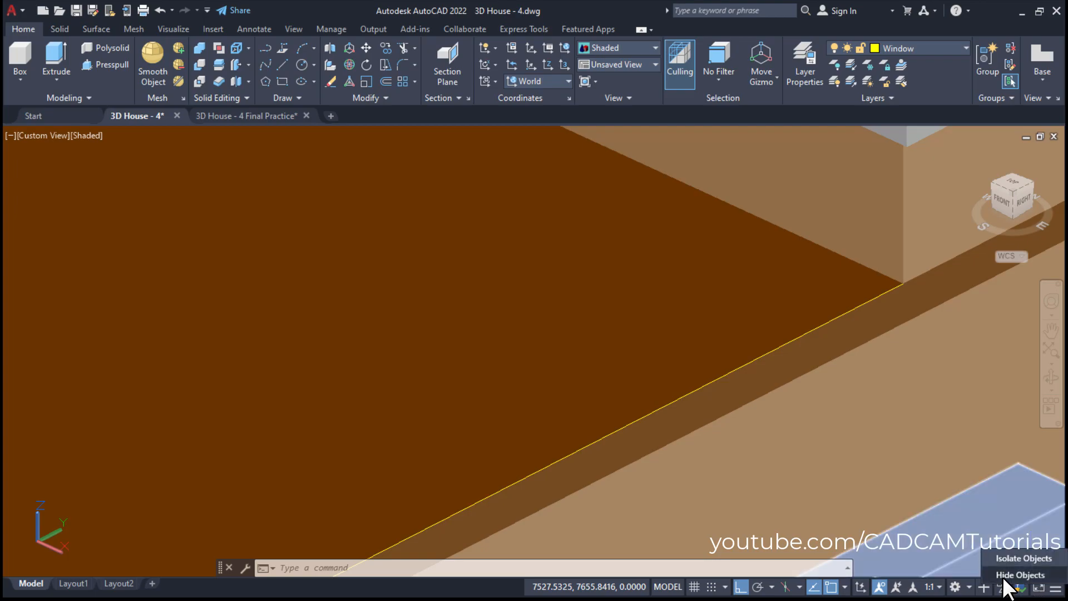
pyautogui.click(1018, 574)
pyautogui.click(603, 348)
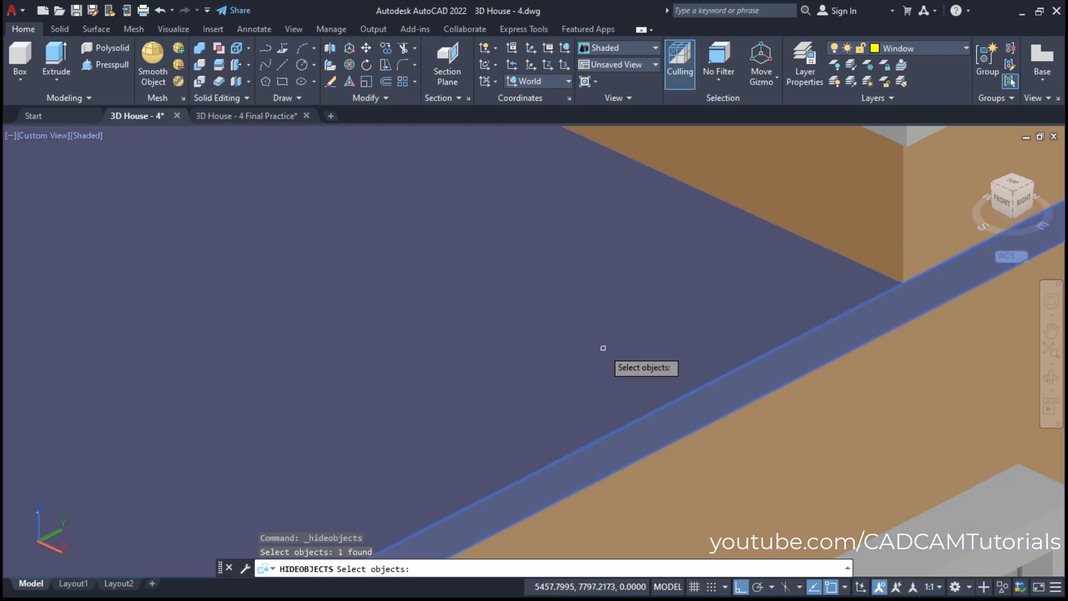
pyautogui.press('Return')
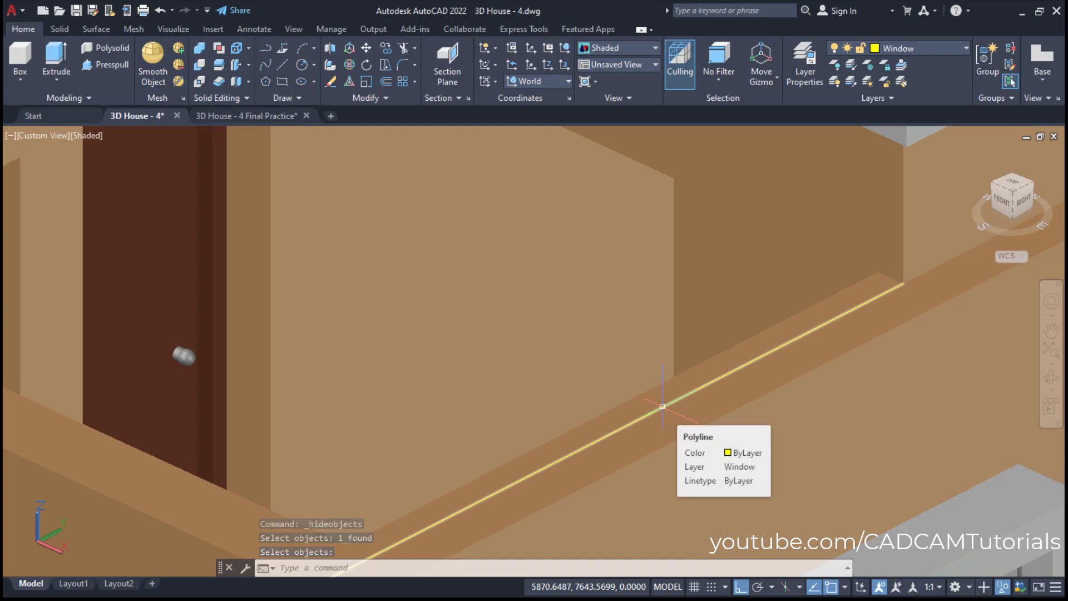
# Offset the slab-edge polyline 40 toward the inside of the terrace.
pyautogui.click(384, 81)
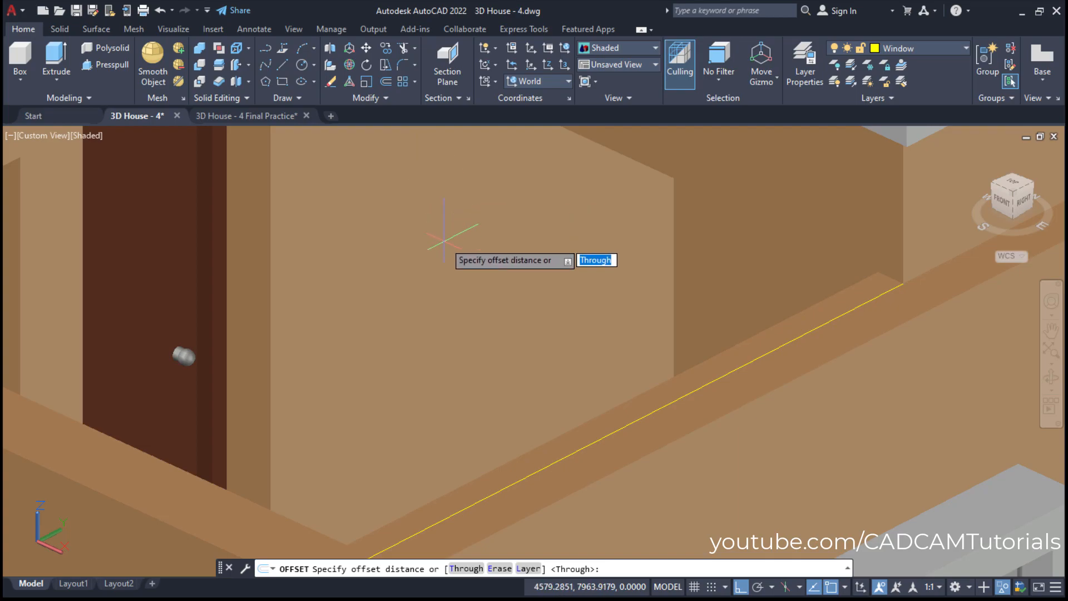
pyautogui.write('40')
pyautogui.press('Return')
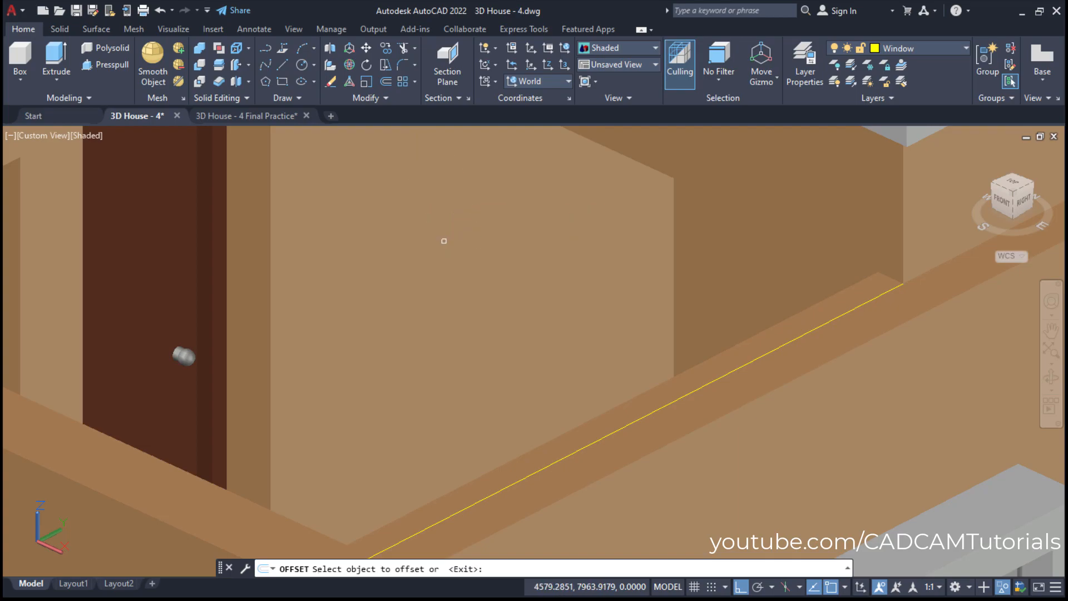
pyautogui.click(702, 385)
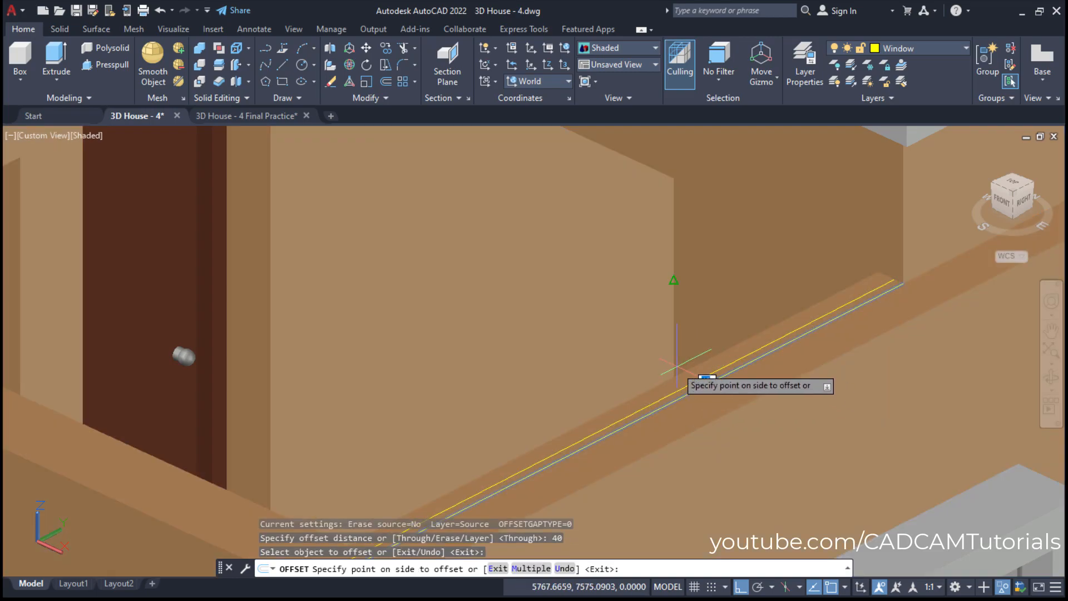
pyautogui.click(480, 290)
pyautogui.press('Escape')
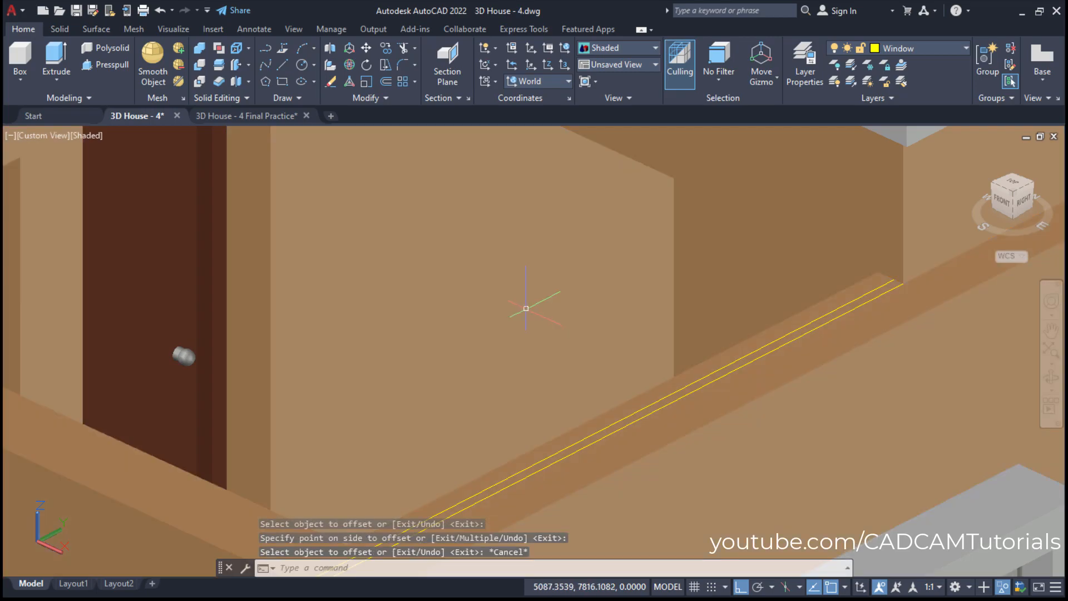
# Move the rounded post by its base centre to the inner polyline's endpoint at the upper-floor wall corner, with Ortho mode off.
pyautogui.scroll(-8, 526, 283)
pyautogui.moveTo(706, 473); pyautogui.dragTo(500, 253, button='middle')
pyautogui.scroll(4, 594, 431)
pyautogui.moveTo(593, 432); pyautogui.dragTo(548, 405, button='middle')
pyautogui.scroll(5, 640, 478)
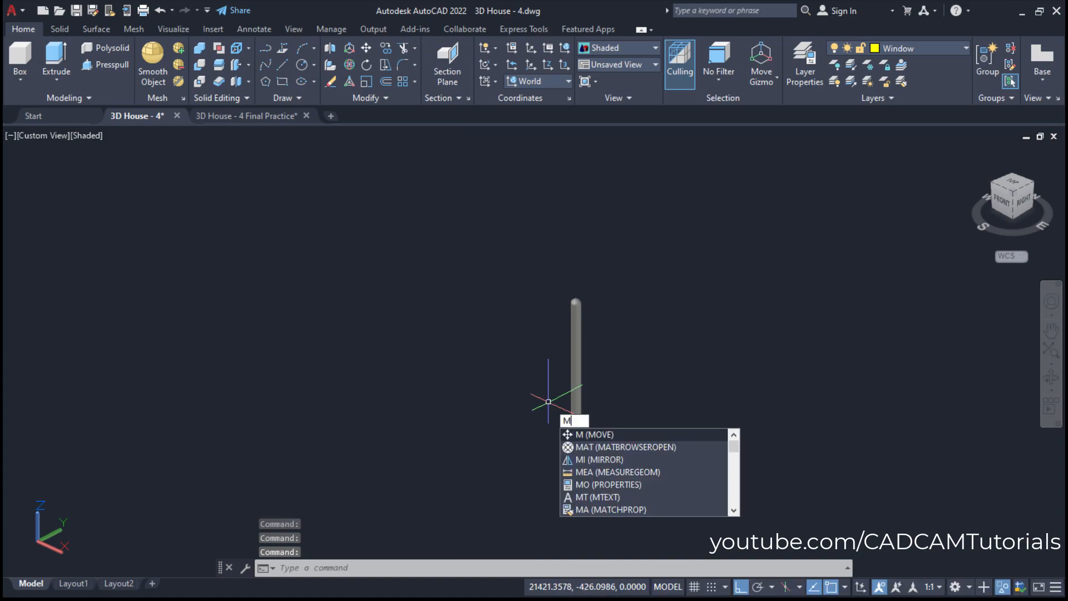
pyautogui.press('Return')
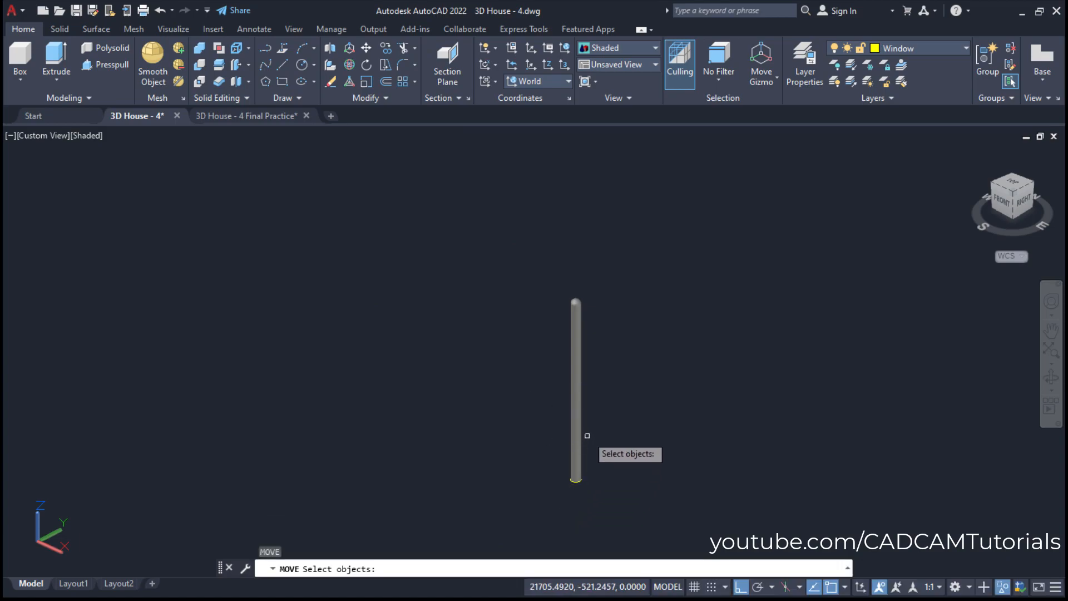
pyautogui.click(576, 421)
pyautogui.press('Return')
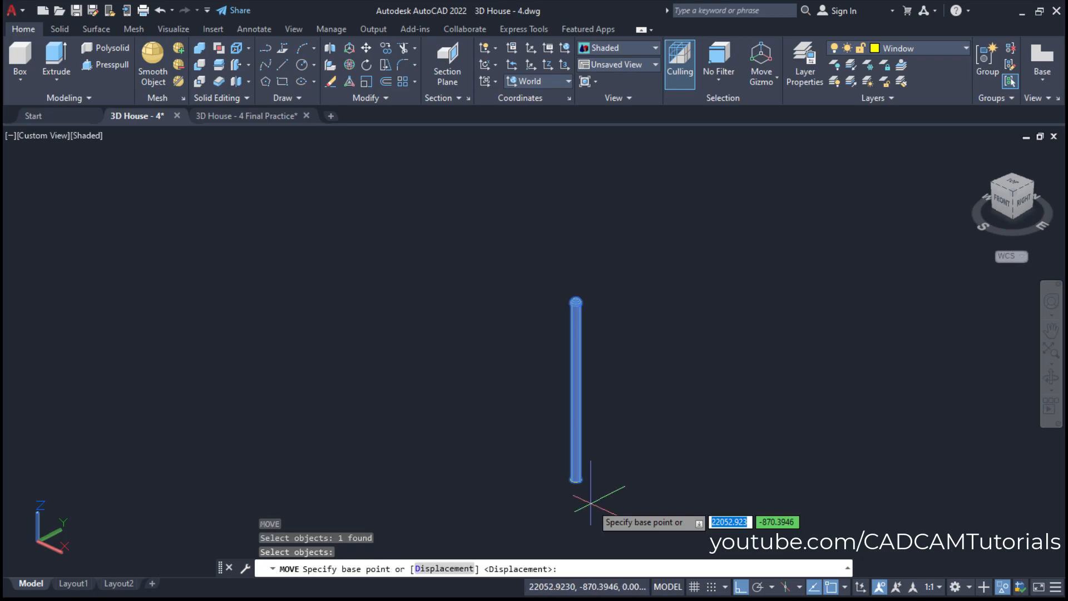
pyautogui.click(576, 479)
pyautogui.moveTo(417, 230); pyautogui.dragTo(613, 482, button='middle')
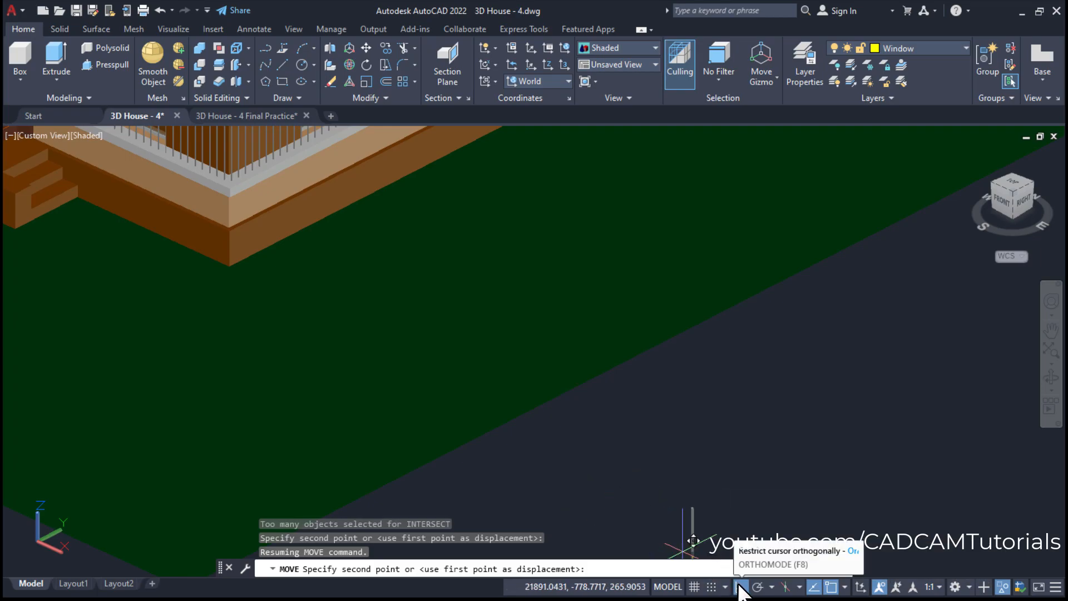
pyautogui.click(740, 587)
pyautogui.moveTo(441, 262); pyautogui.dragTo(583, 564, button='middle')
pyautogui.scroll(5, 500, 298)
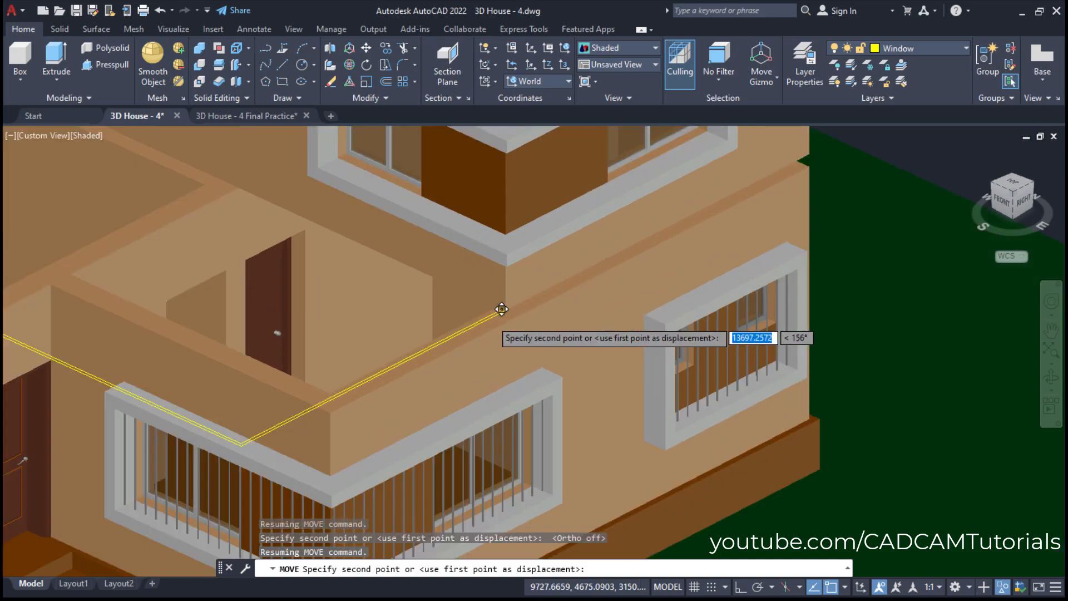
pyautogui.scroll(3, 500, 296)
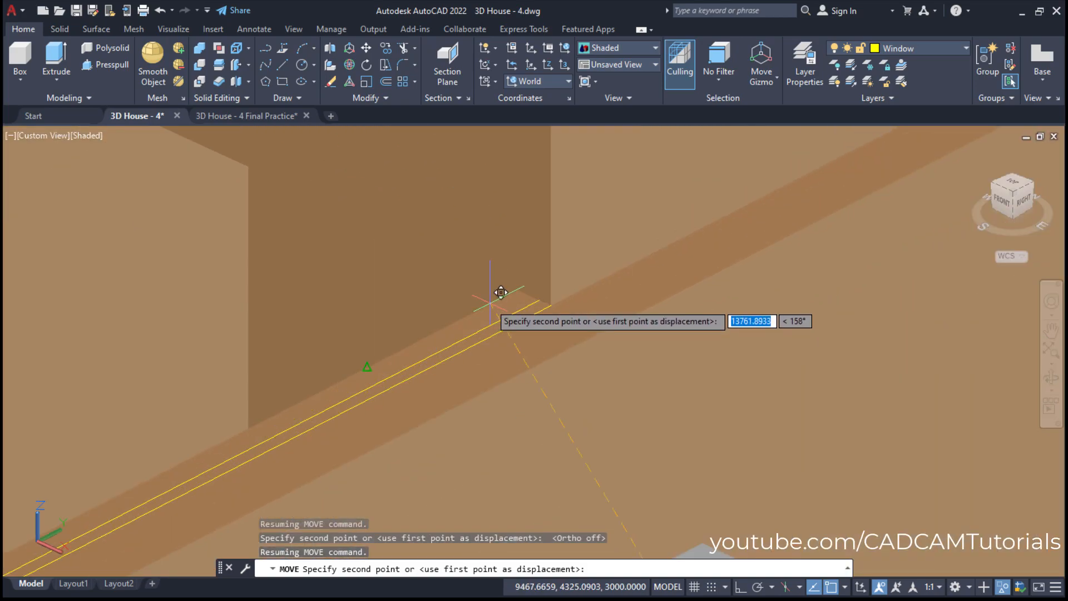
pyautogui.click(541, 302)
pyautogui.scroll(-6, 649, 340)
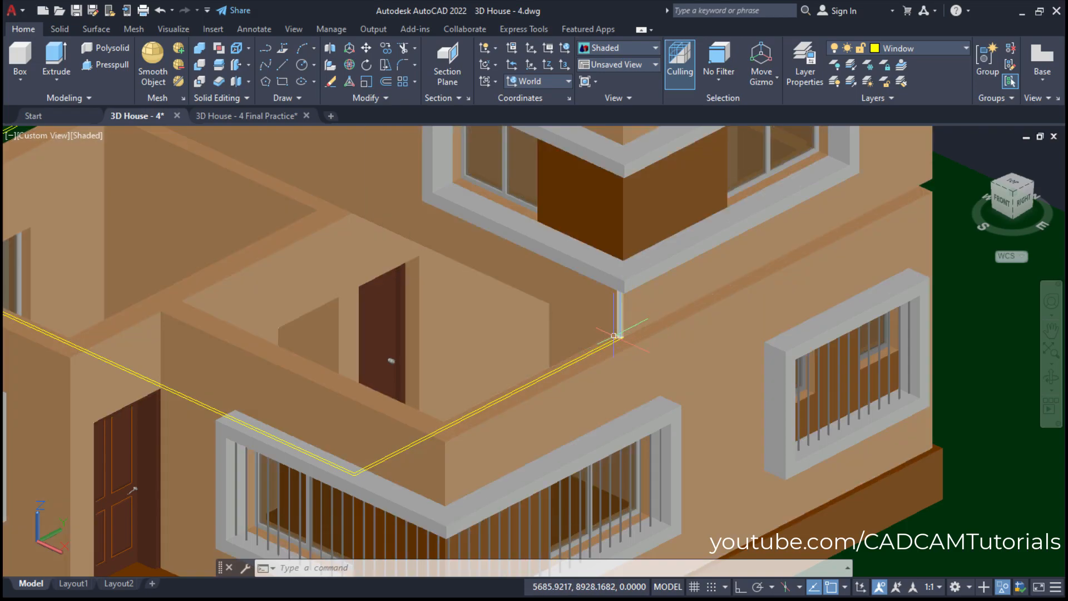
# Create an associative path array of the rounded post along the inner offset polyline around the terrace.
pyautogui.scroll(4, 616, 311)
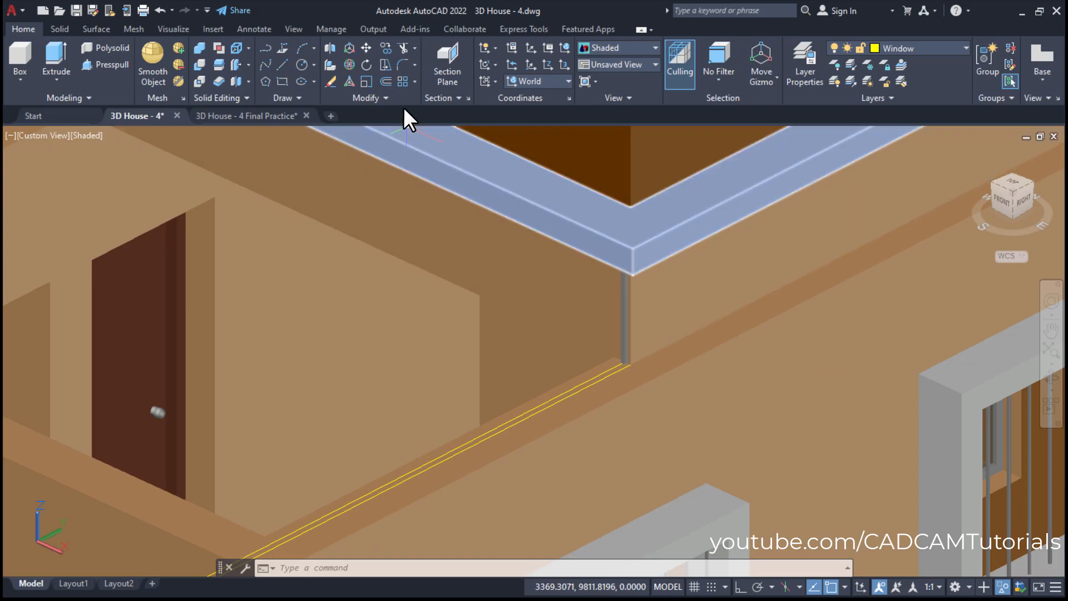
pyautogui.click(415, 81)
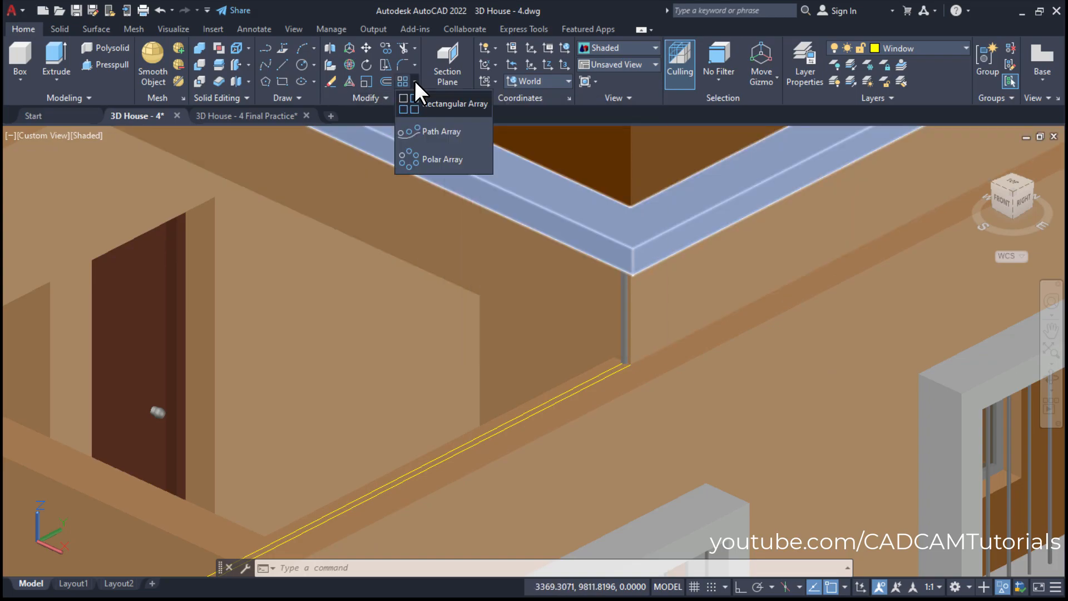
pyautogui.click(419, 136)
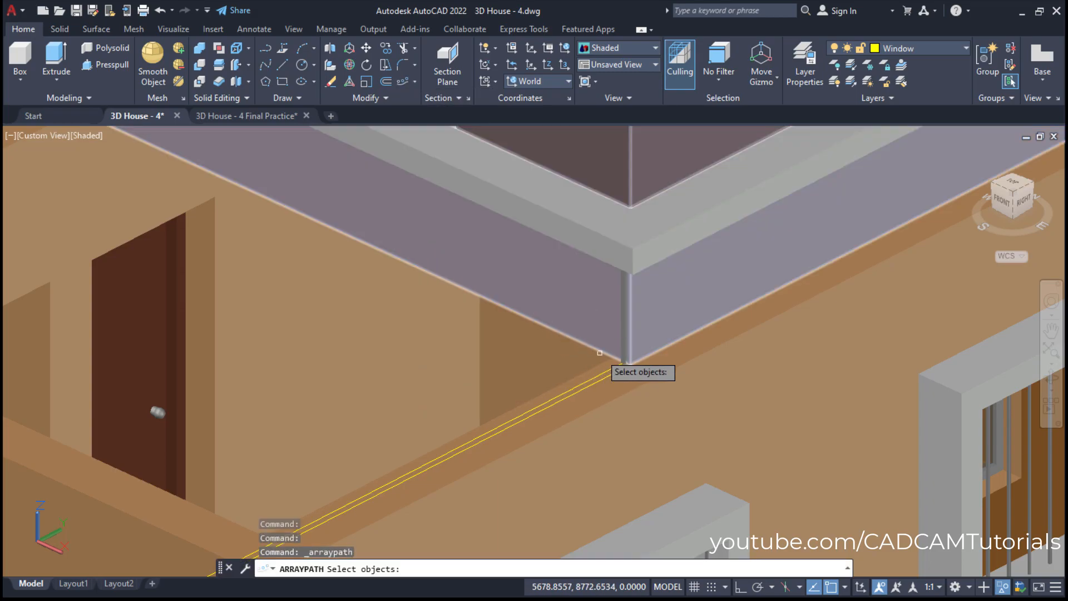
pyautogui.click(624, 333)
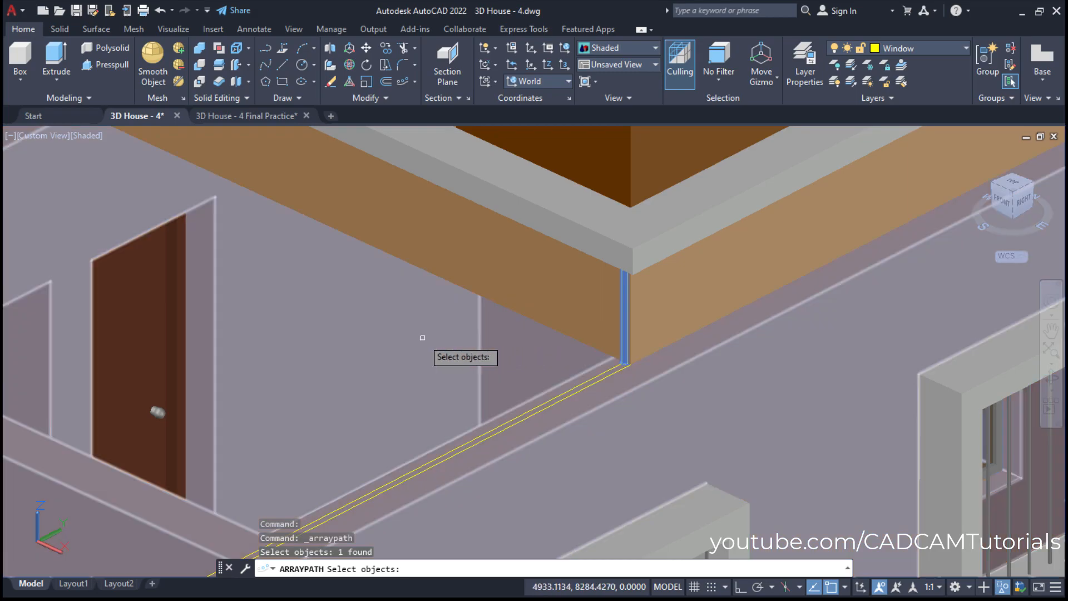
pyautogui.press('Return')
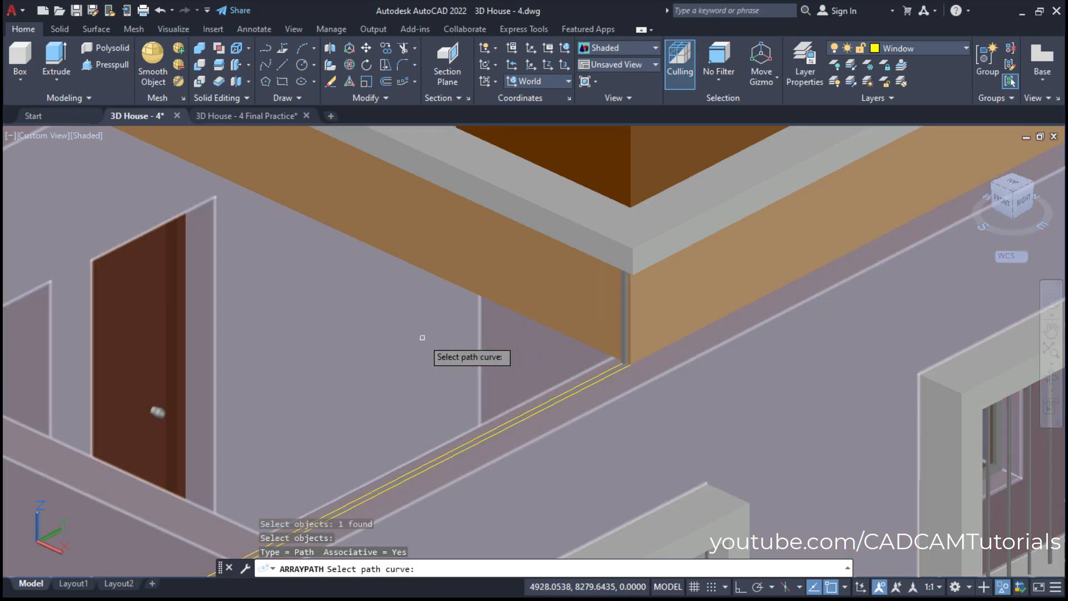
pyautogui.click(526, 411)
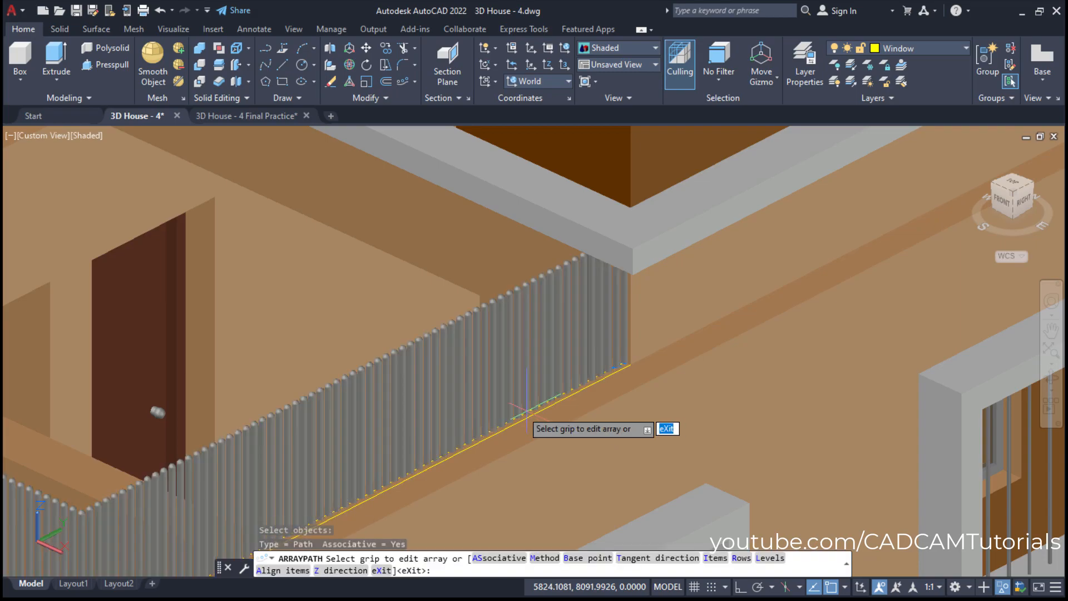
pyautogui.scroll(-6, 556, 312)
pyautogui.scroll(3, 470, 367)
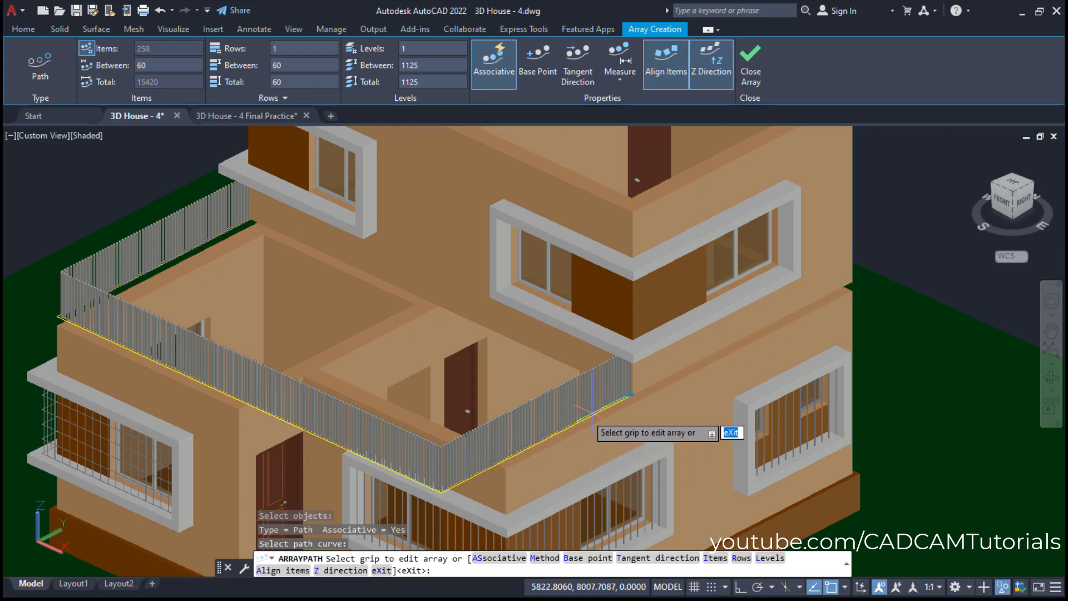
# Set the spacing between the arrayed posts to 200.
pyautogui.click(158, 69)
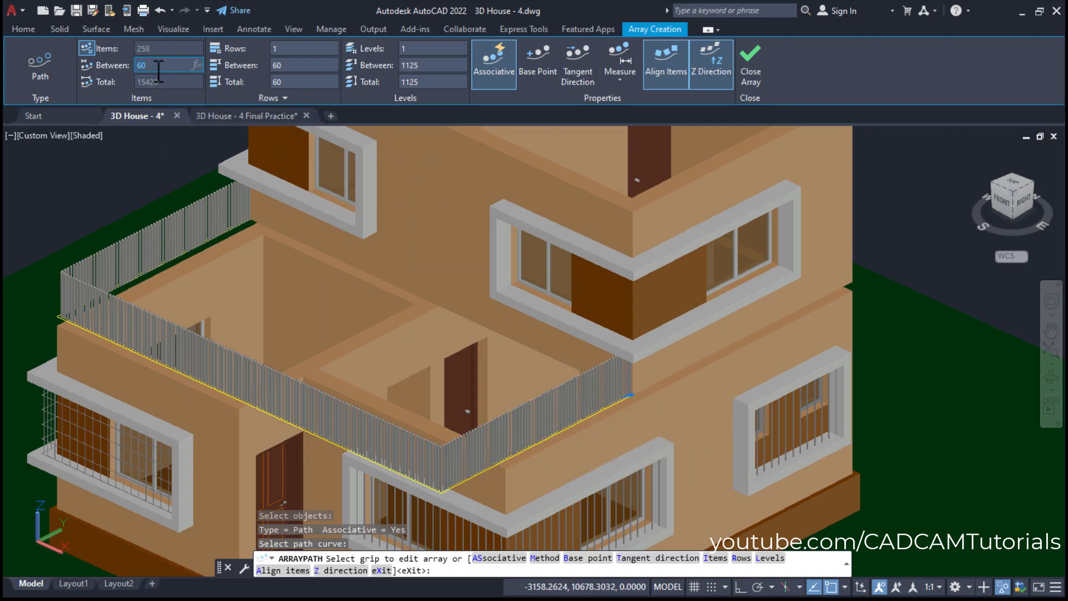
pyautogui.write('200')
pyautogui.press('Return')
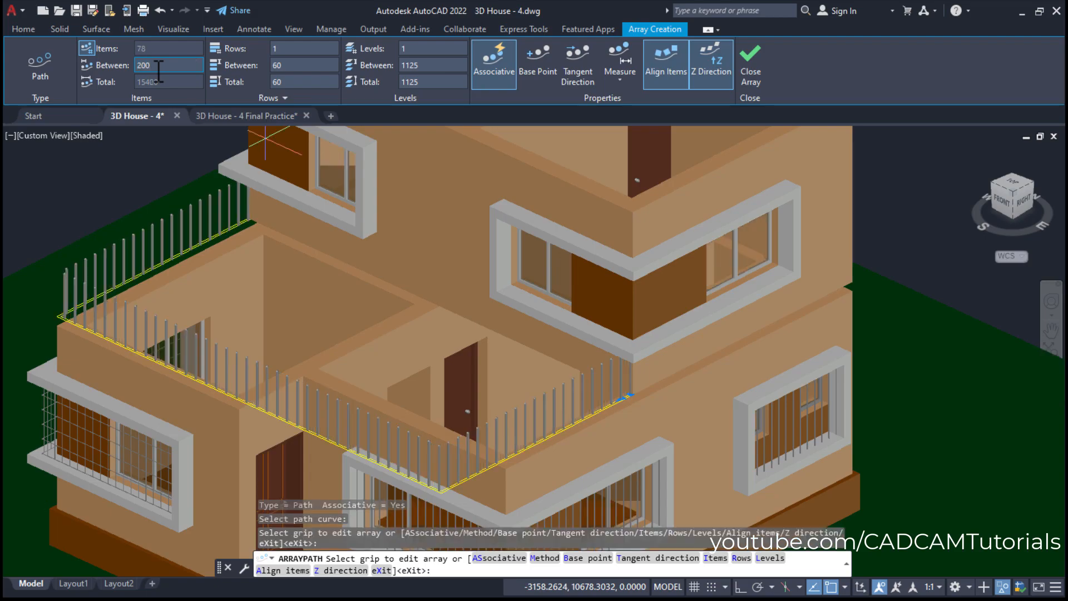
# Set the spacing between the arrayed railing posts to 400 and finish the array.
pyautogui.scroll(3, 533, 467)
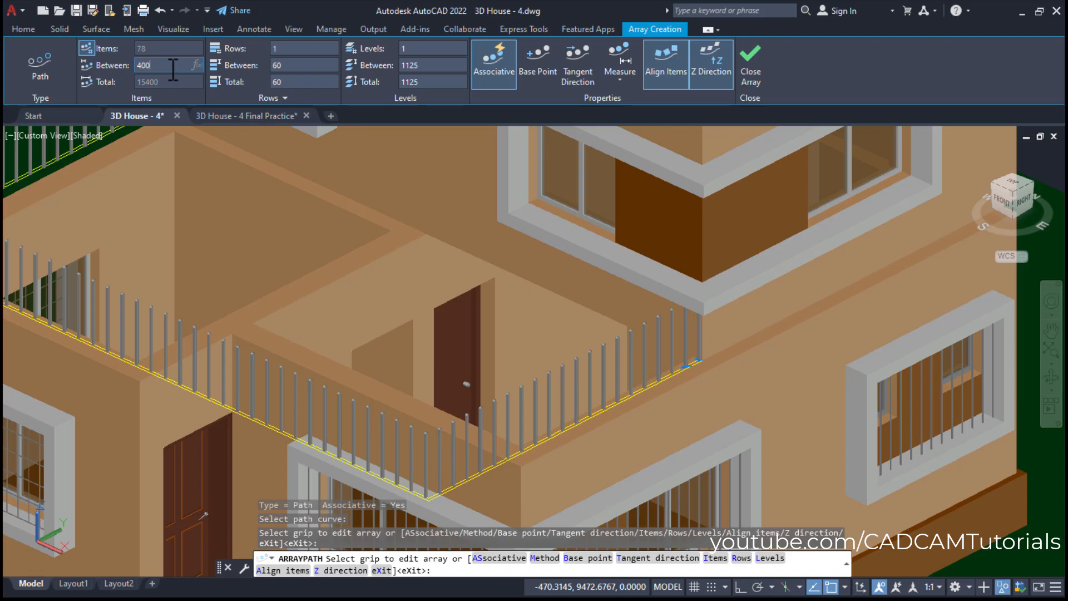
pyautogui.press('Return')
pyautogui.moveTo(523, 375); pyautogui.dragTo(595, 391, button='middle')
pyautogui.click(750, 64)
pyautogui.moveTo(678, 475); pyautogui.dragTo(685, 396, button='middle')
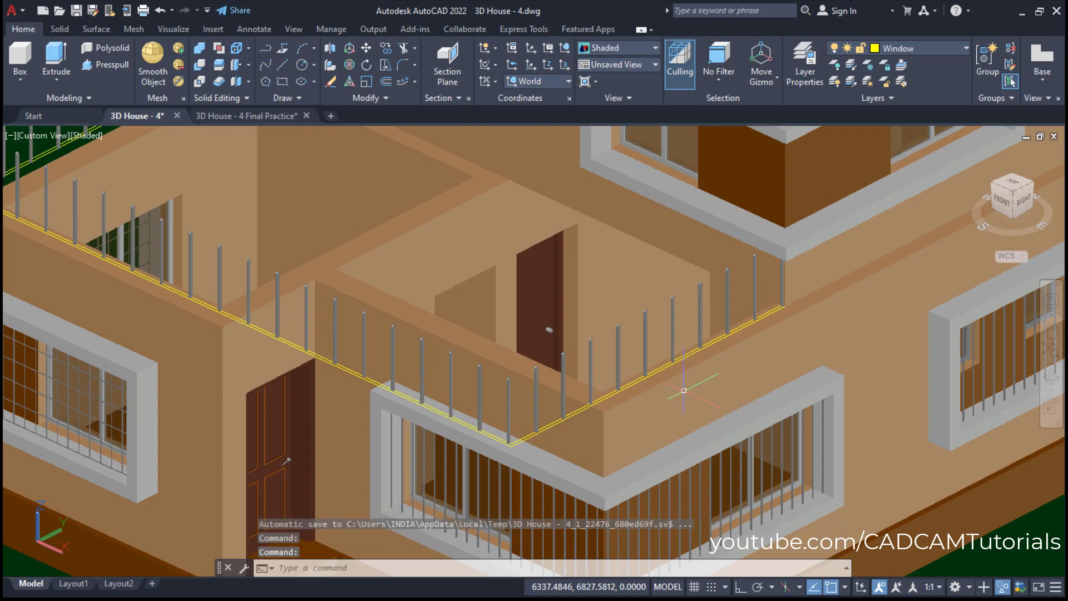
# Draw a small circle in the empty area outside the ground plane as the rail's cross-section.
pyautogui.scroll(-1, 670, 307)
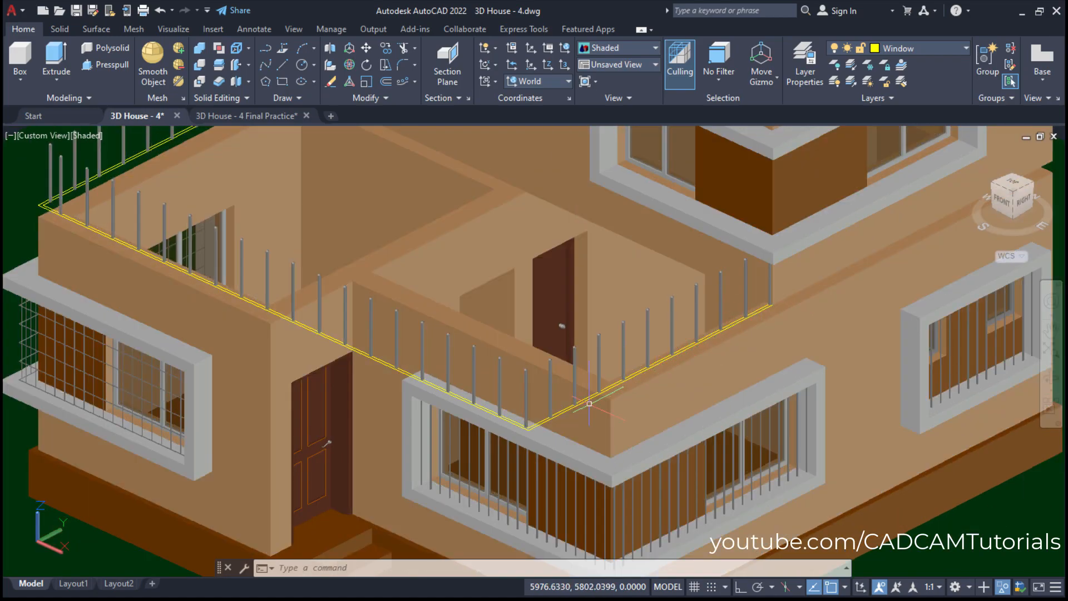
pyautogui.scroll(3, 578, 430)
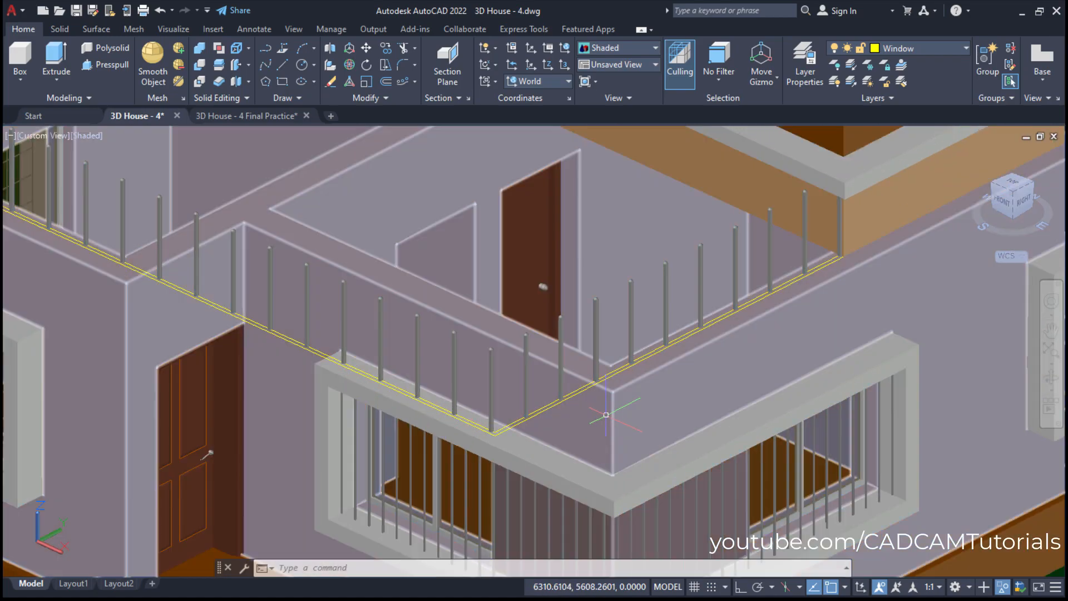
pyautogui.scroll(-4, 549, 332)
pyautogui.moveTo(596, 436); pyautogui.dragTo(461, 212, button='middle')
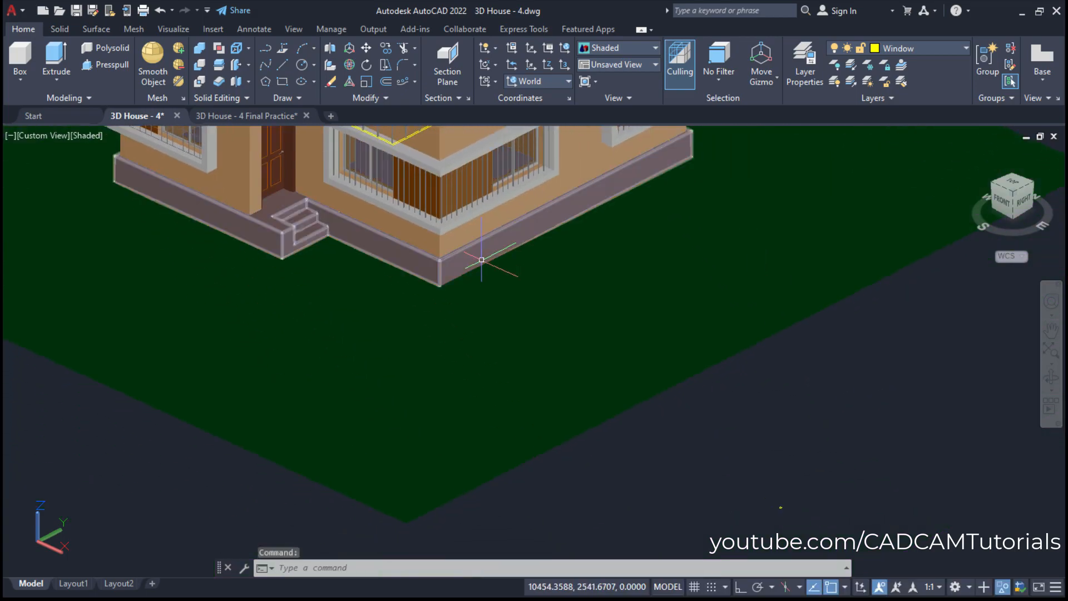
pyautogui.moveTo(563, 338); pyautogui.dragTo(520, 357, button='middle')
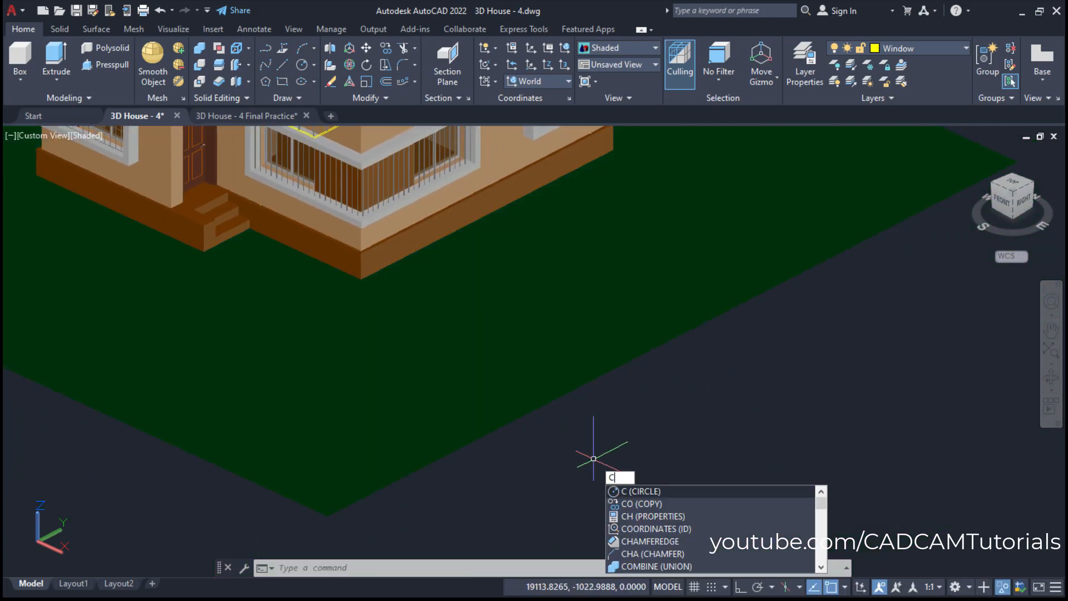
pyautogui.press('Return')
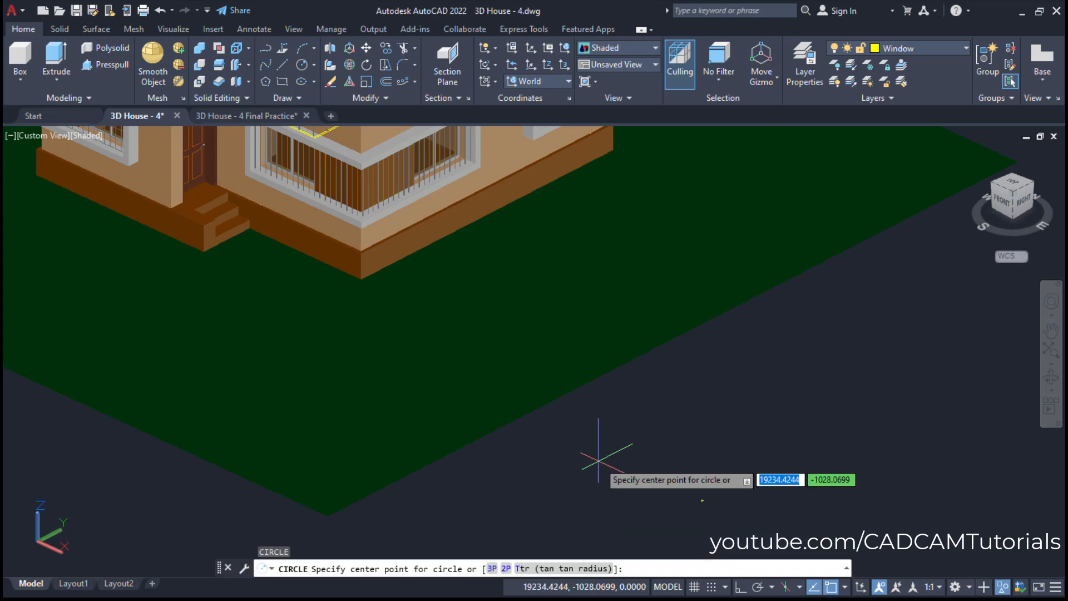
pyautogui.click(562, 458)
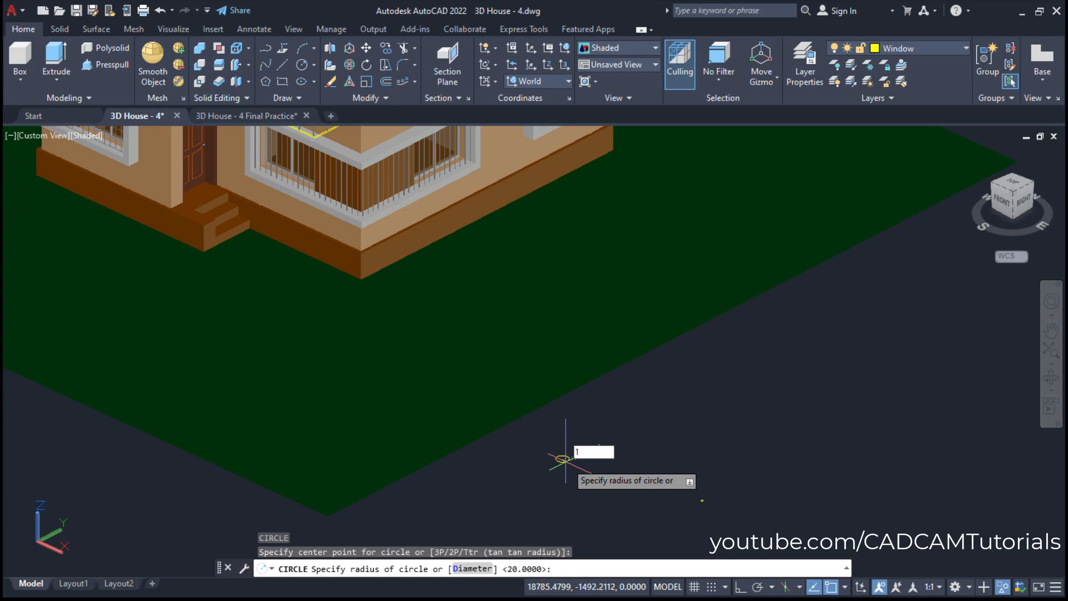
pyautogui.press('Return')
# Sweep the small circle along the inner offset polyline to form a horizontal rail through the posts.
pyautogui.scroll(4, 567, 478)
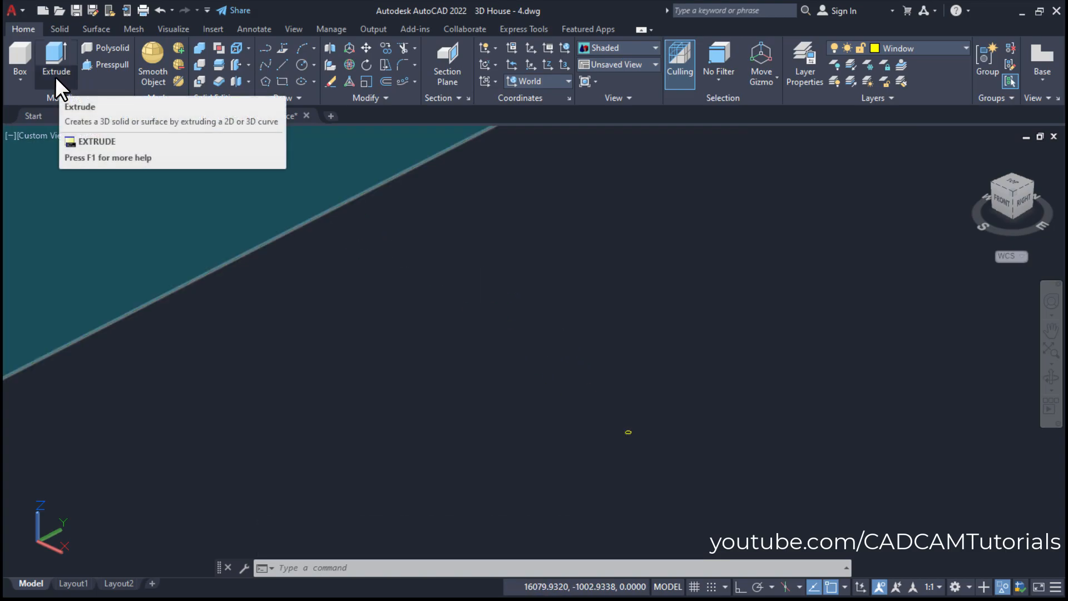
pyautogui.click(55, 78)
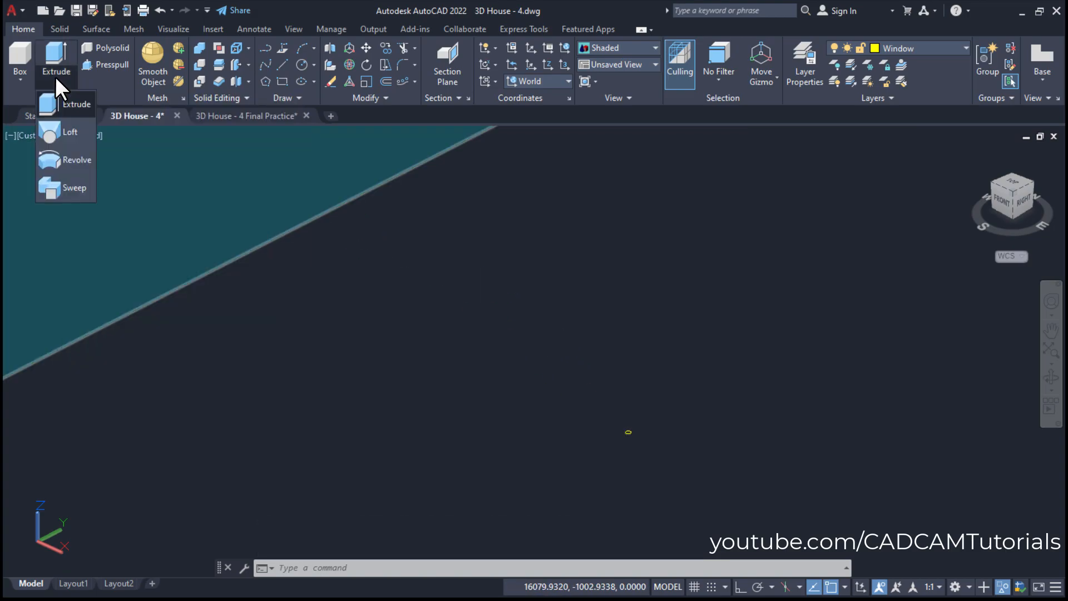
pyautogui.click(62, 187)
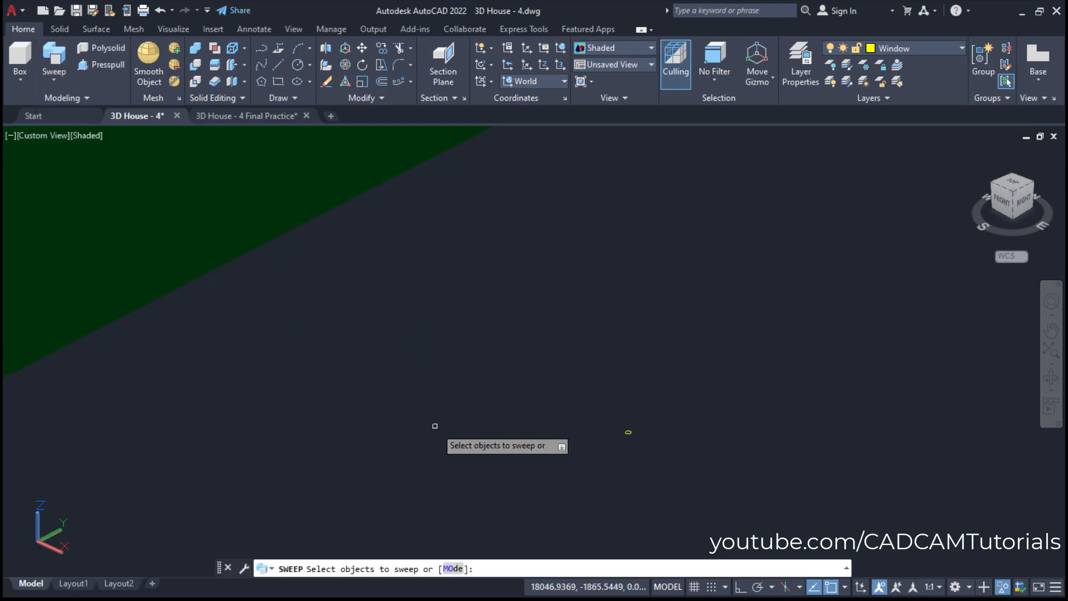
pyautogui.click(627, 432)
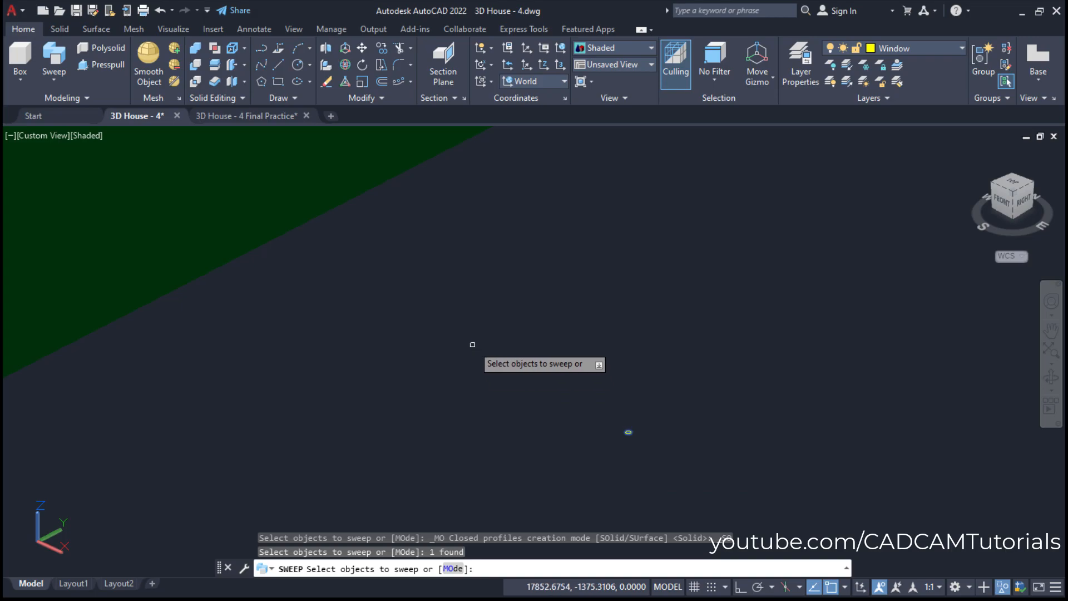
pyautogui.press('Return')
pyautogui.scroll(-5, 452, 346)
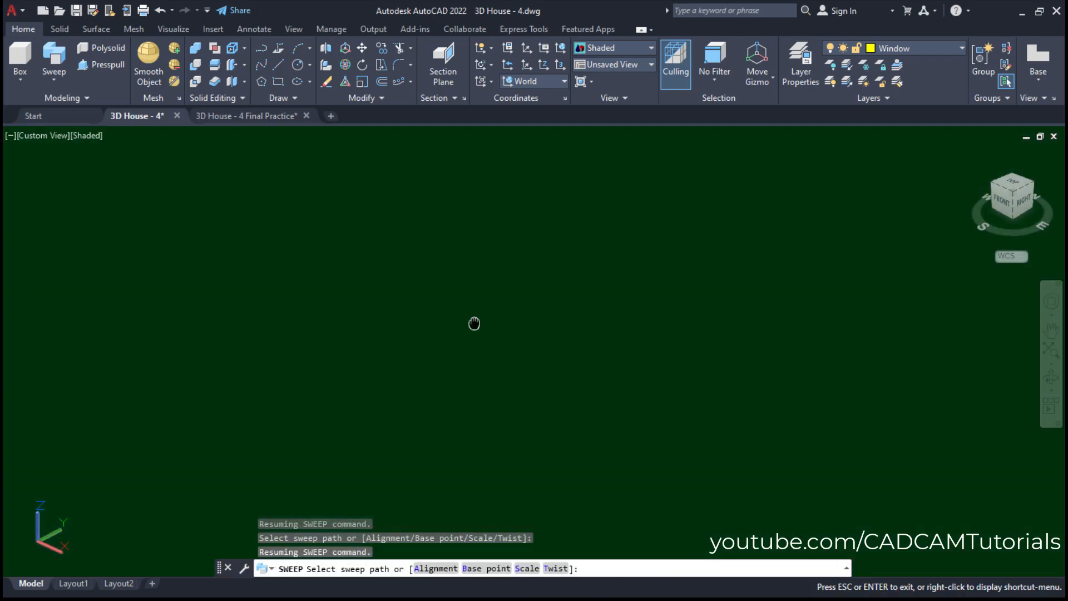
pyautogui.scroll(-3, 506, 282)
pyautogui.scroll(6, 461, 356)
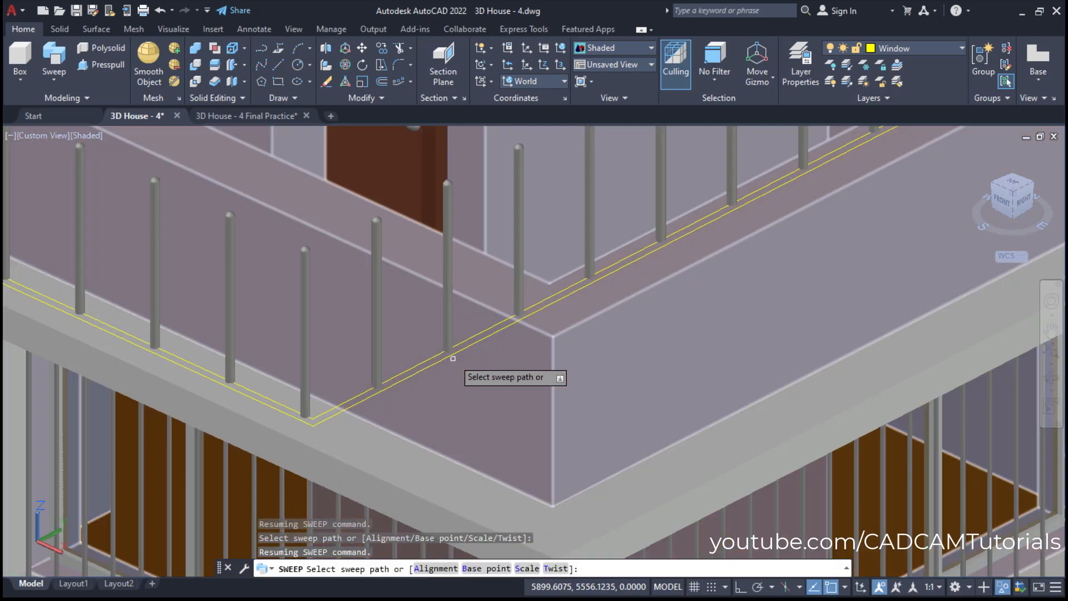
pyautogui.click(478, 329)
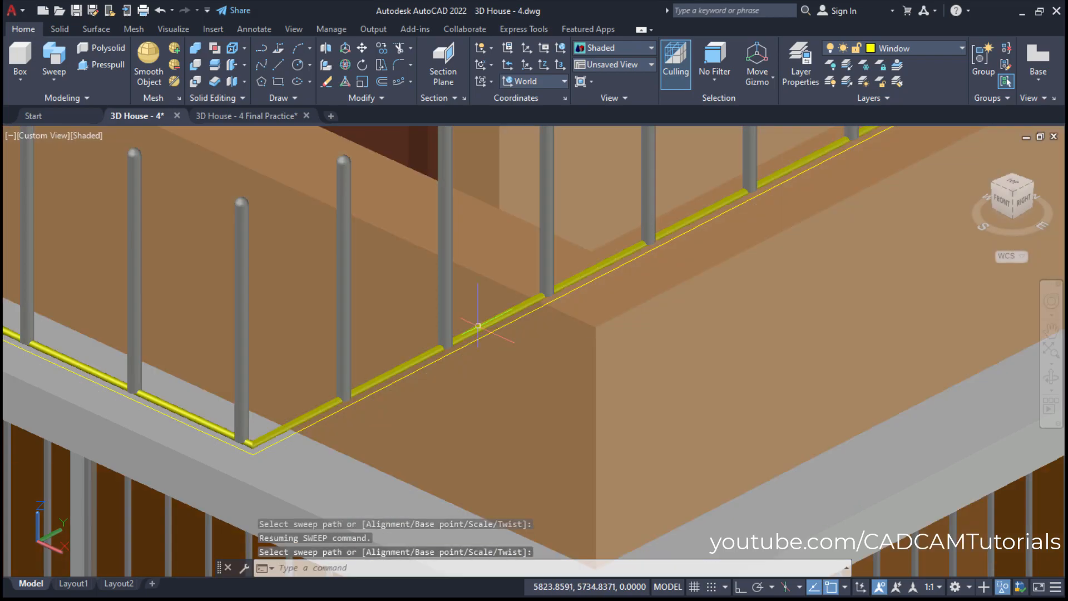
# Assign the document's Diamond Plate steel material to the swept rail and close the materials browser.
pyautogui.moveTo(443, 417); pyautogui.dragTo(534, 419, button='middle')
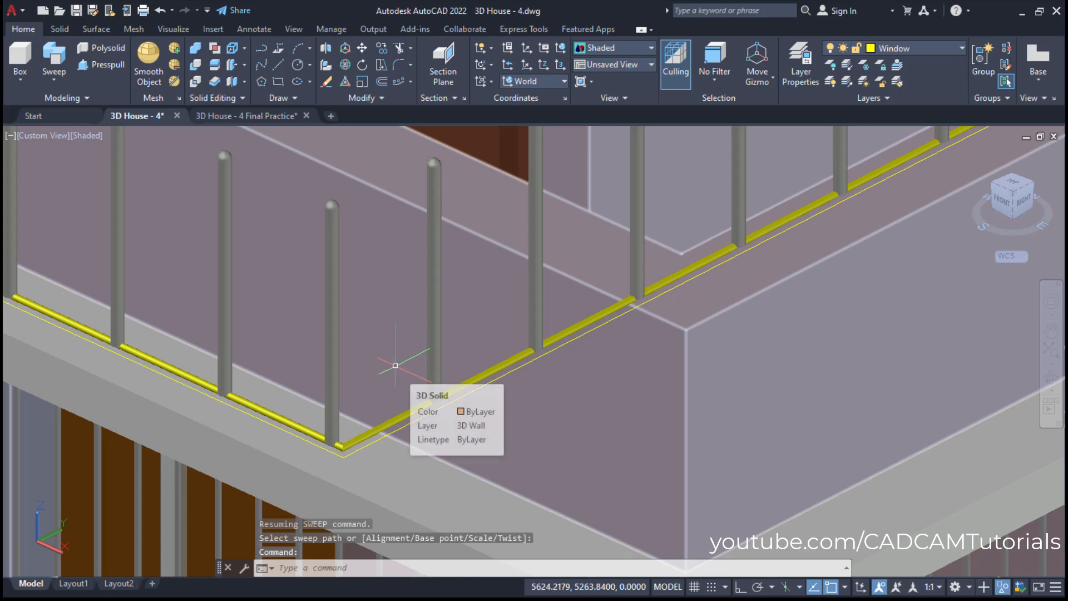
pyautogui.write('ma')
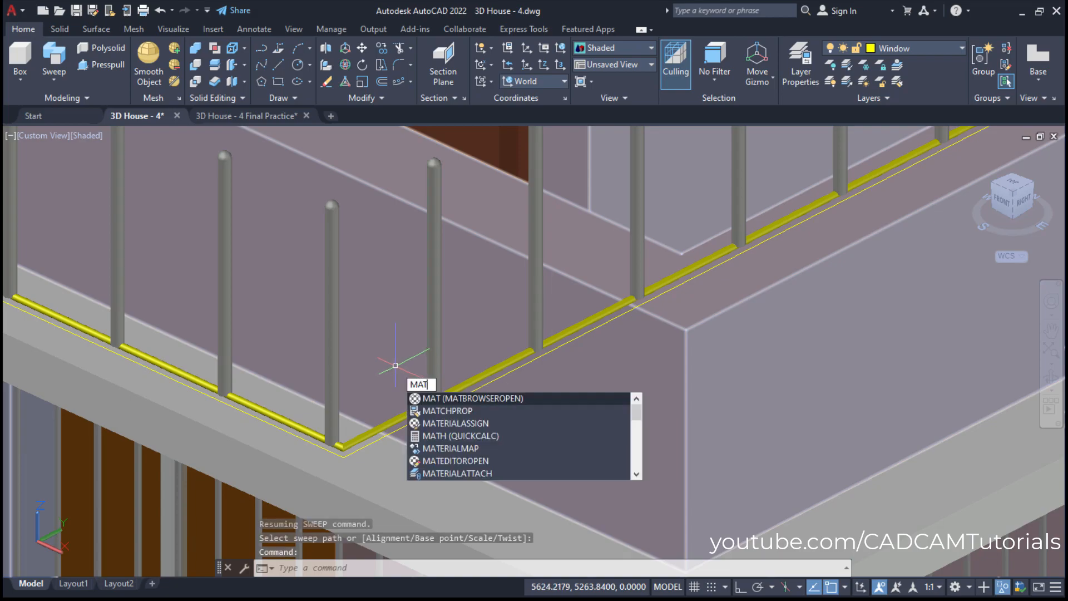
pyautogui.press('Return')
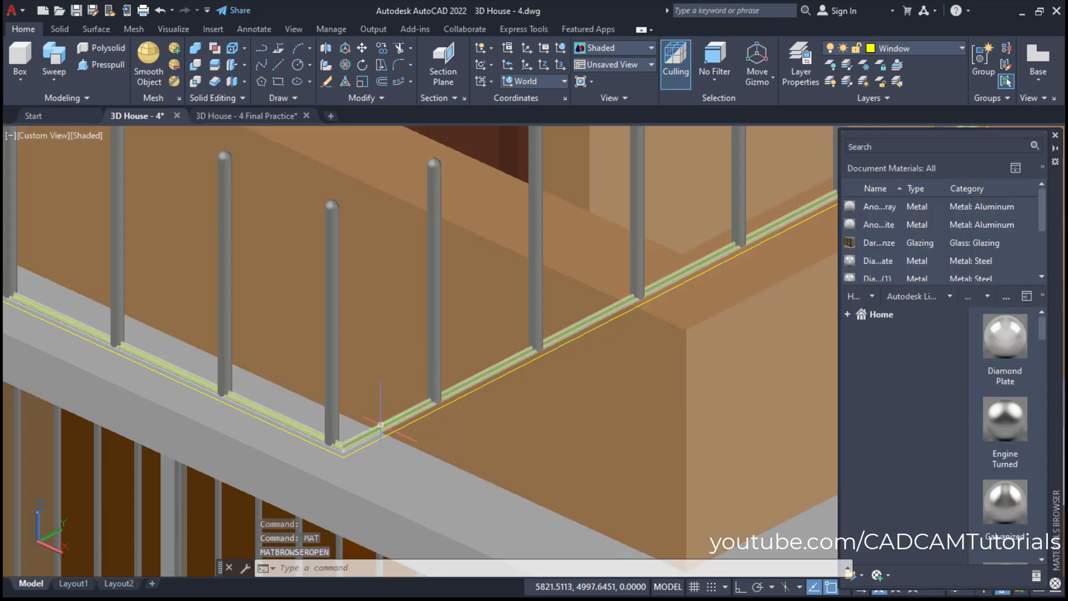
pyautogui.click(378, 429)
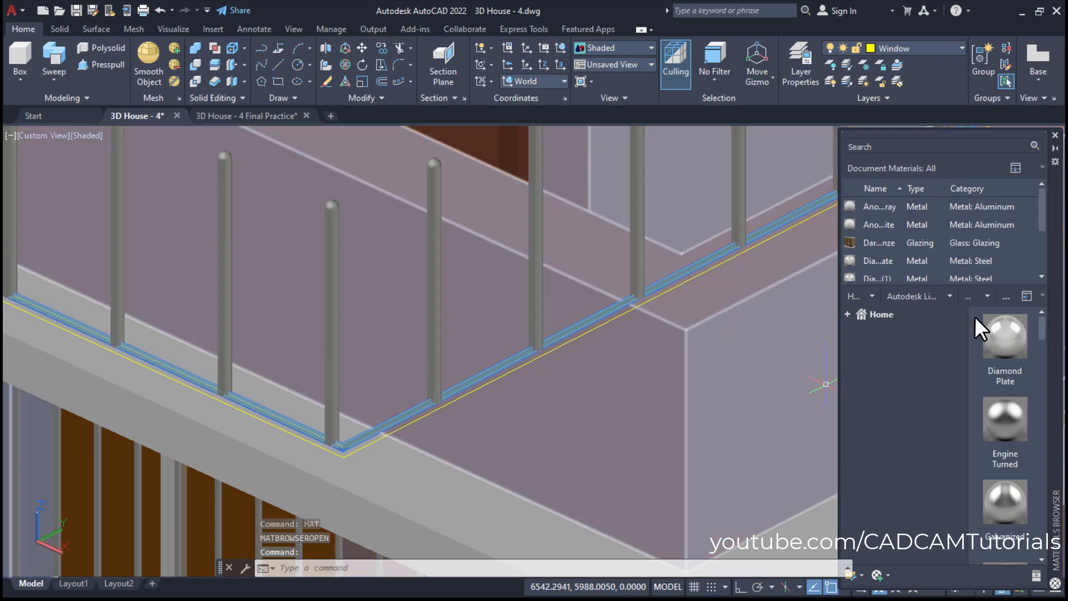
pyautogui.rightClick(956, 256)
pyautogui.click(965, 268)
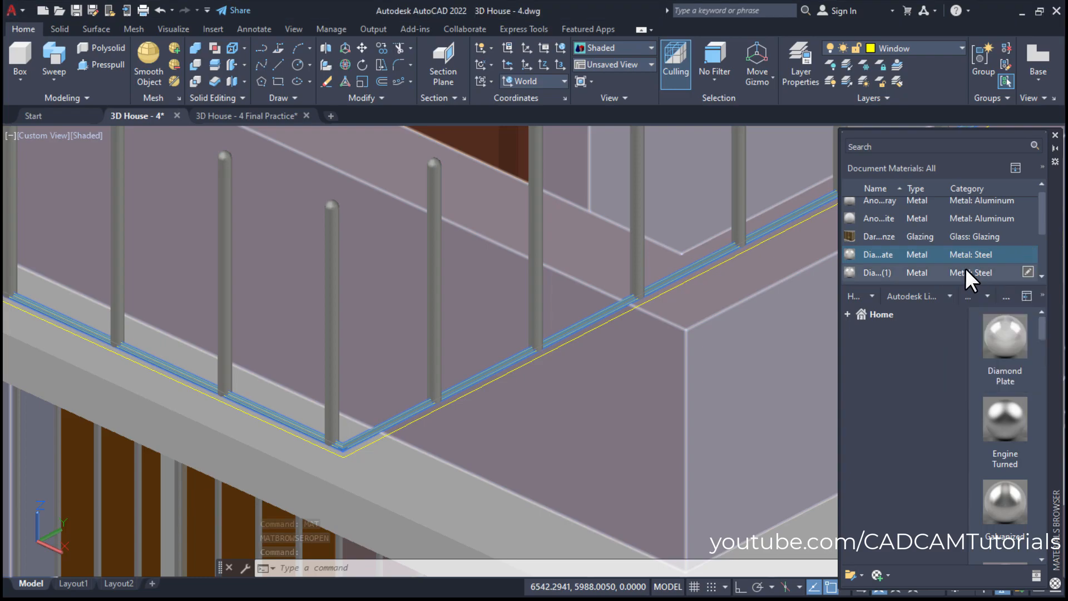
pyautogui.click(1055, 136)
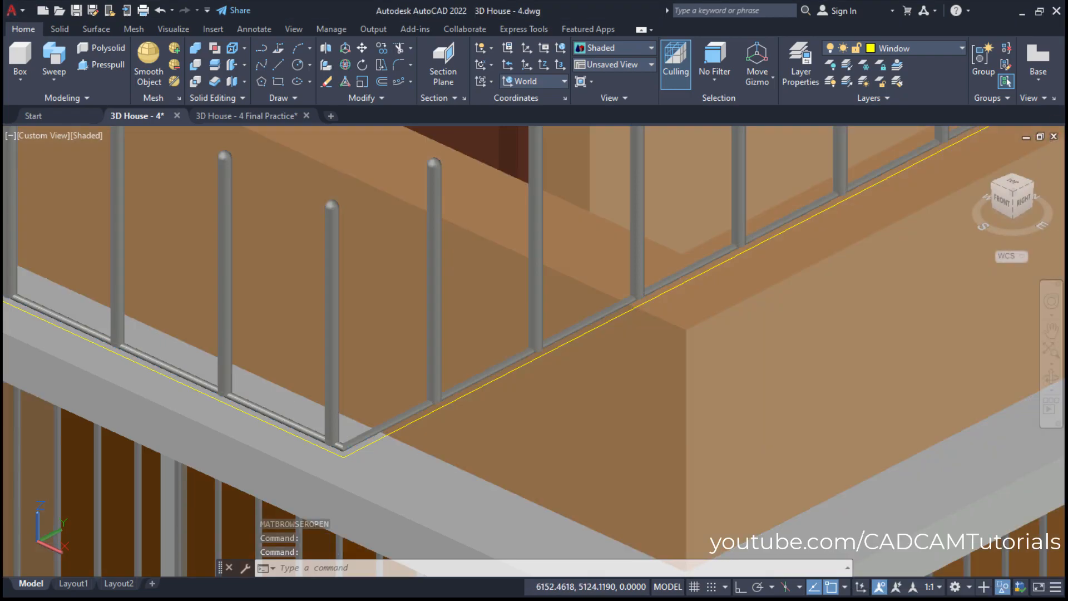
# Move the swept rail 200 straight up along Z with Ortho mode on.
pyautogui.moveTo(502, 455); pyautogui.dragTo(513, 503, button='middle')
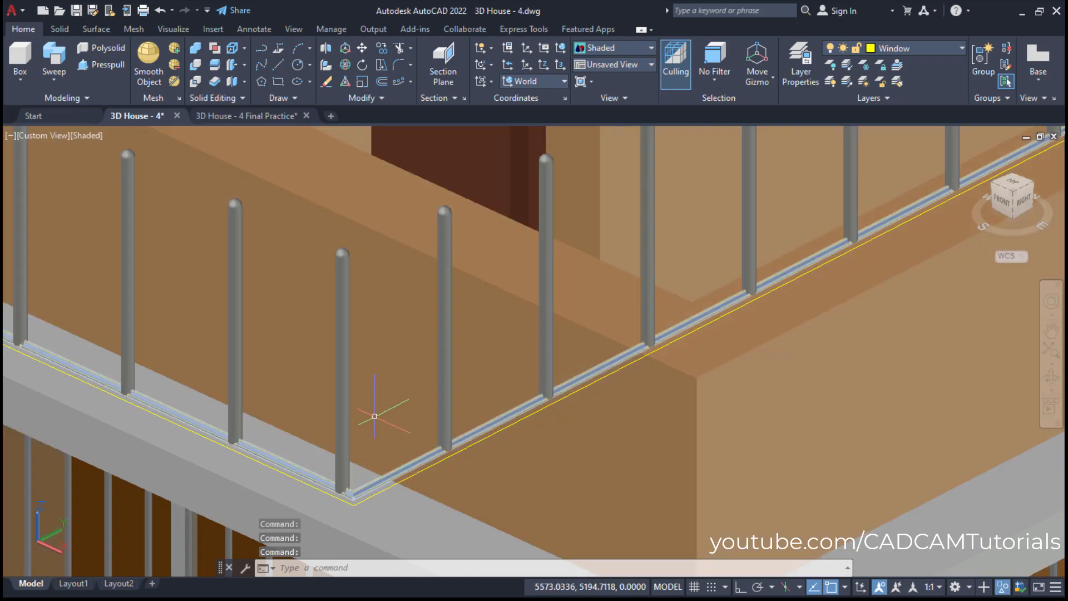
pyautogui.write('m')
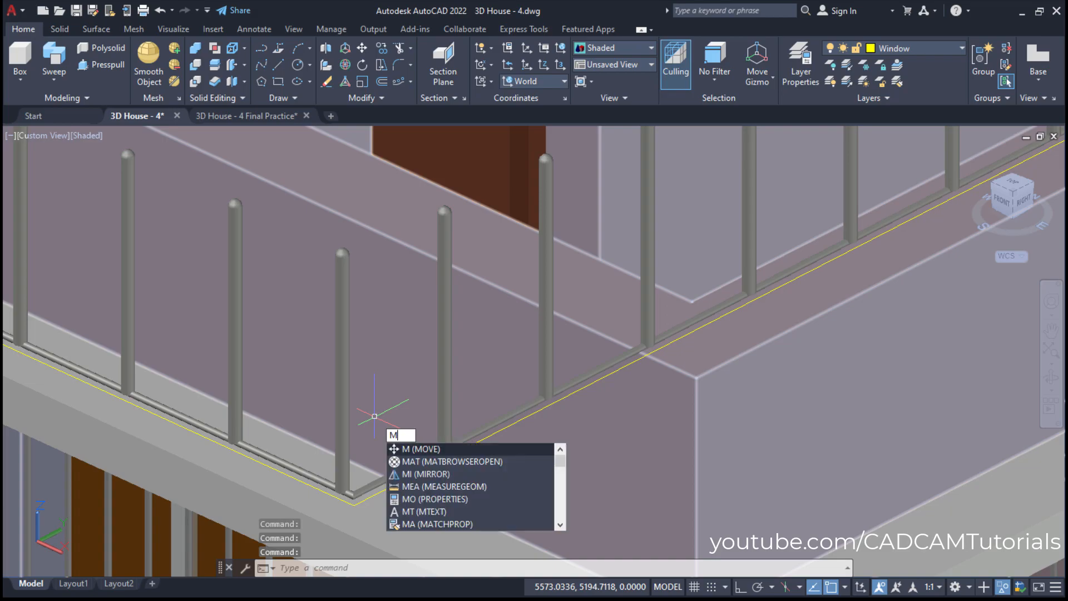
pyautogui.press('Return')
pyautogui.click(382, 479)
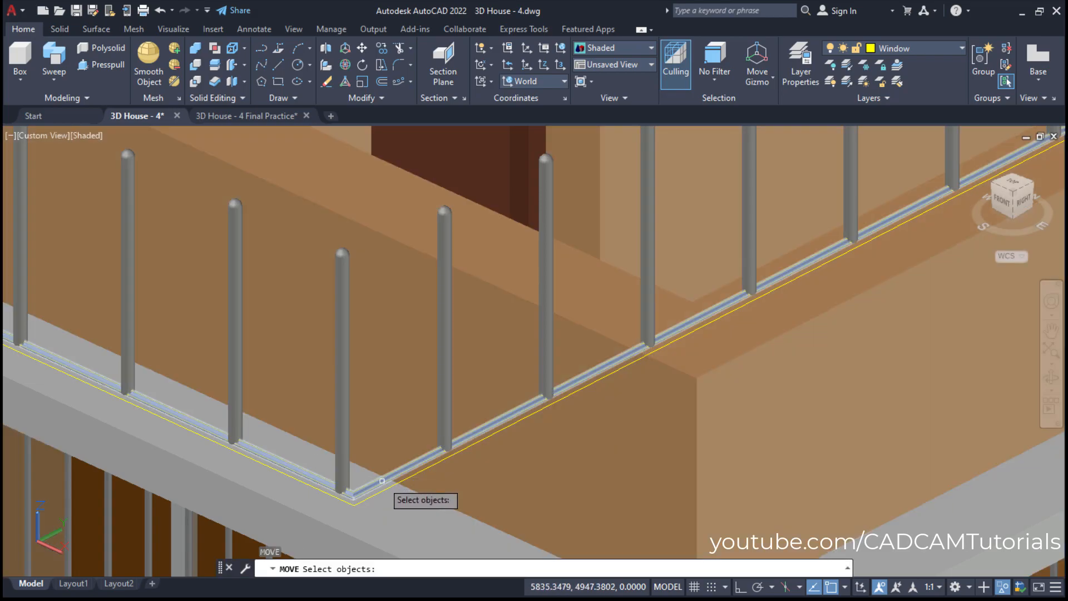
pyautogui.press('Return')
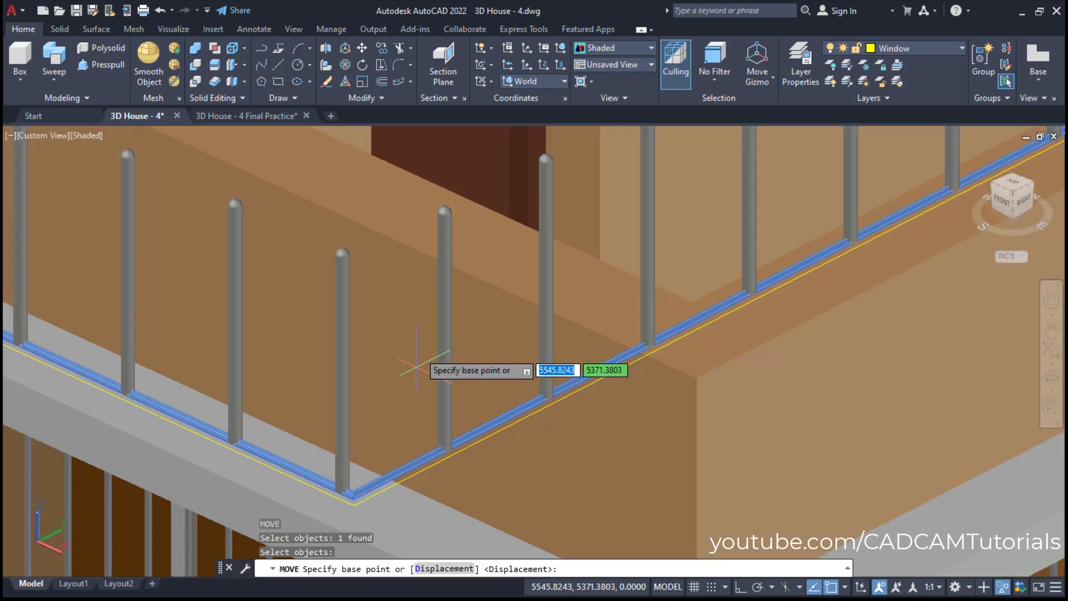
pyautogui.scroll(-2, 448, 267)
pyautogui.scroll(-6, 448, 267)
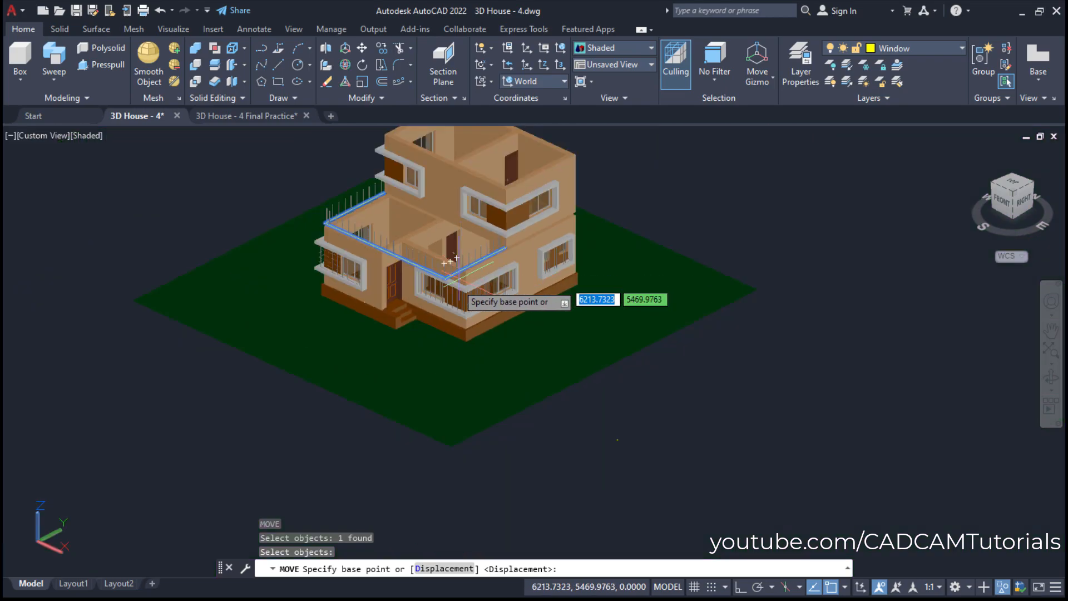
pyautogui.click(230, 459)
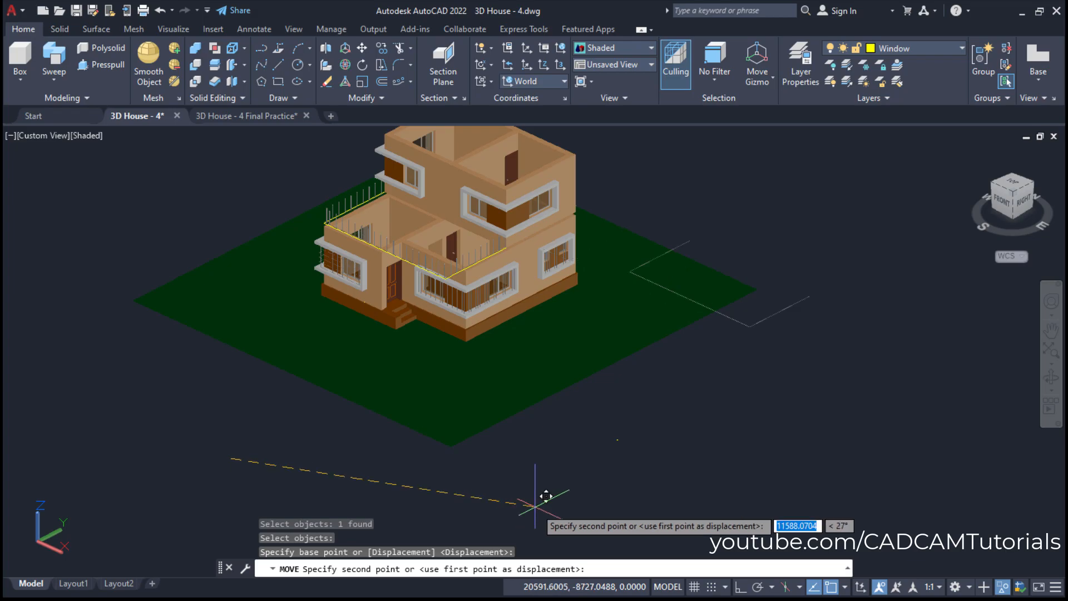
pyautogui.click(740, 587)
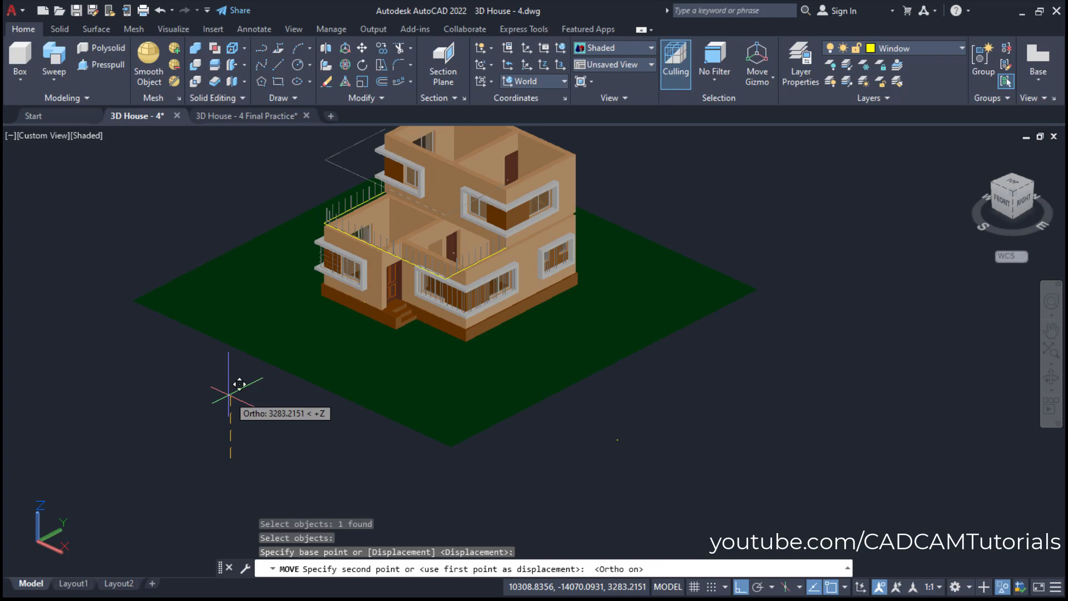
pyautogui.write('200')
pyautogui.press('Return')
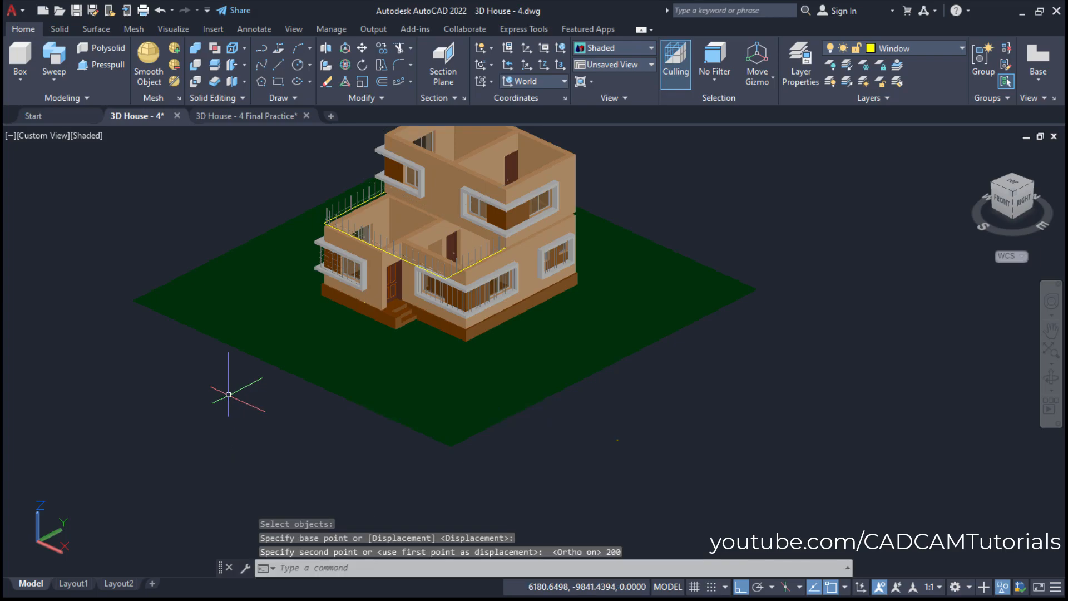
pyautogui.scroll(10, 472, 232)
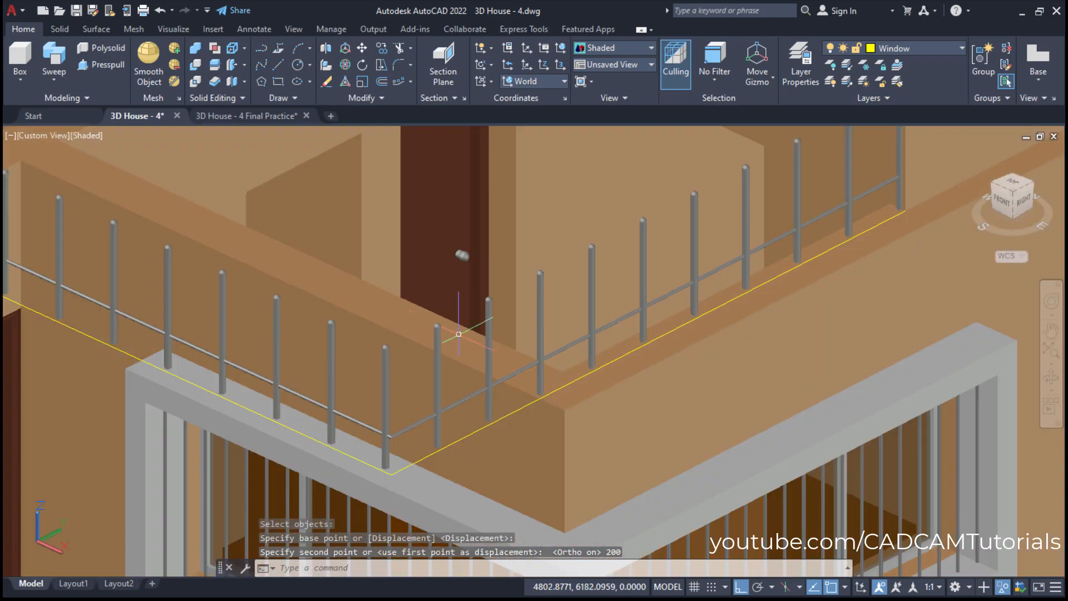
# Move the swept rail 50 straight down along Z in Ortho mode.
pyautogui.moveTo(487, 366); pyautogui.dragTo(527, 346, button='middle')
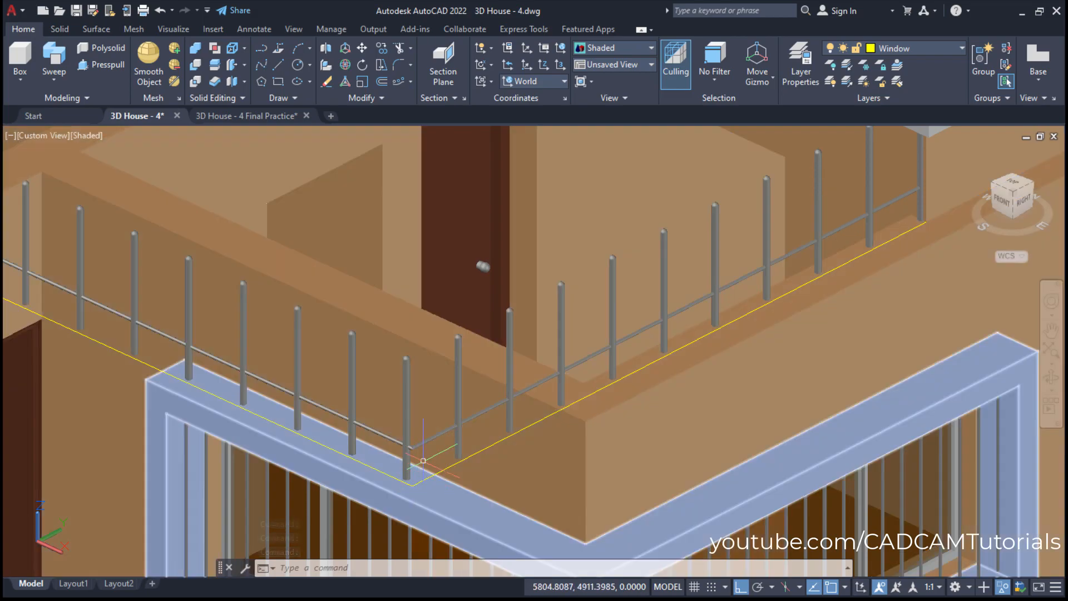
pyautogui.write('m')
pyautogui.press('Return')
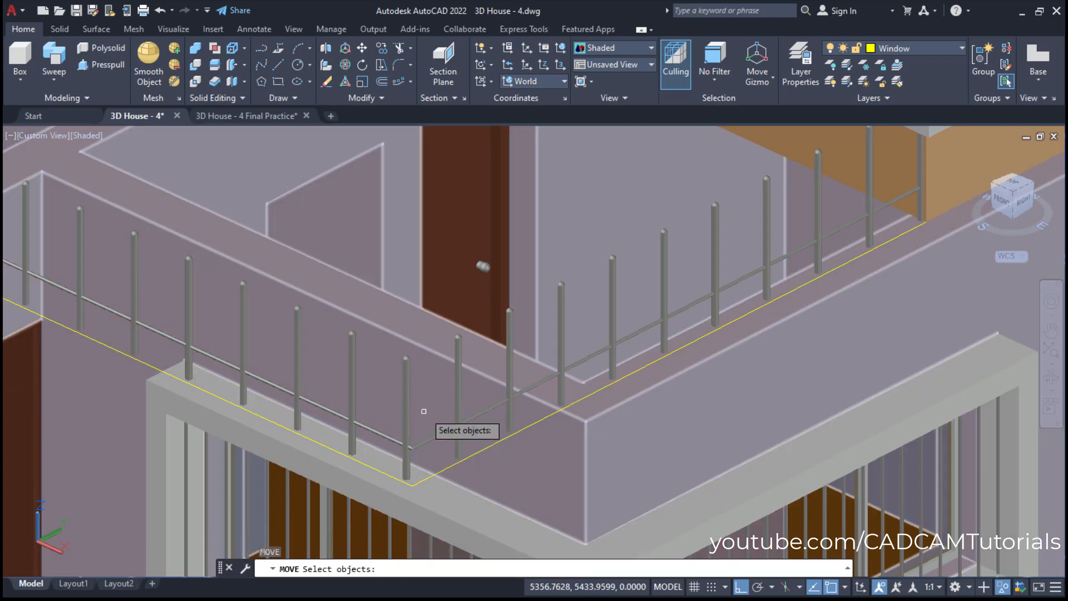
pyautogui.write('l')
pyautogui.press('Return')
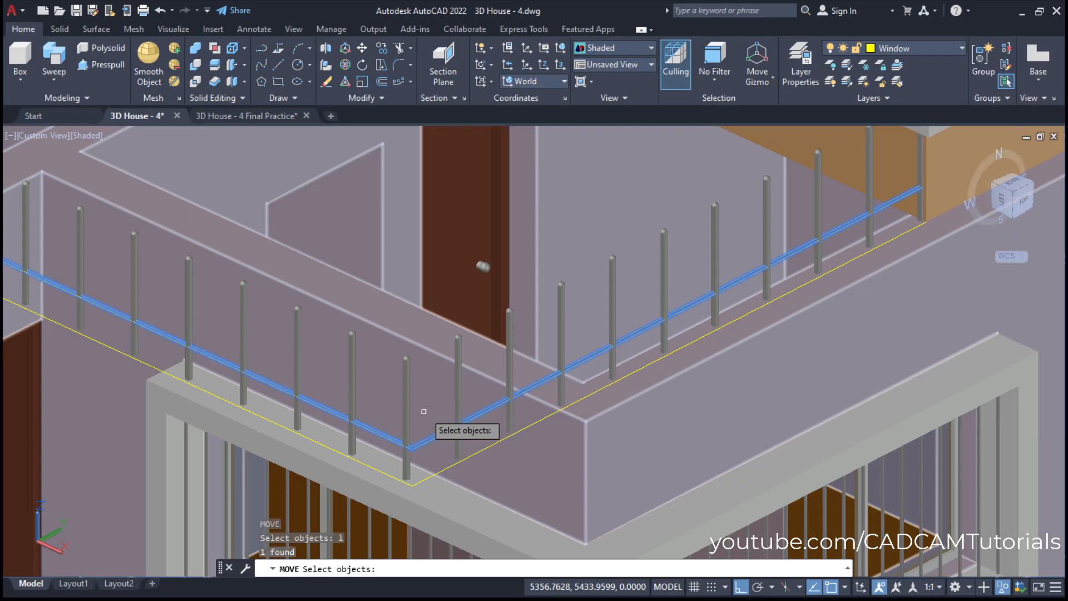
pyautogui.press('Return')
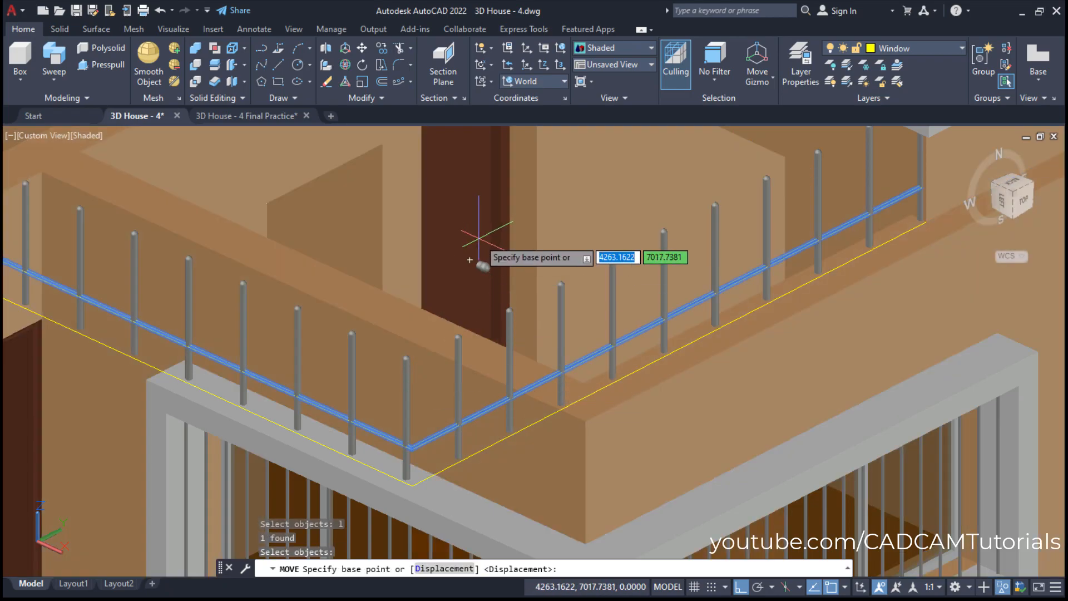
pyautogui.scroll(-5, 489, 225)
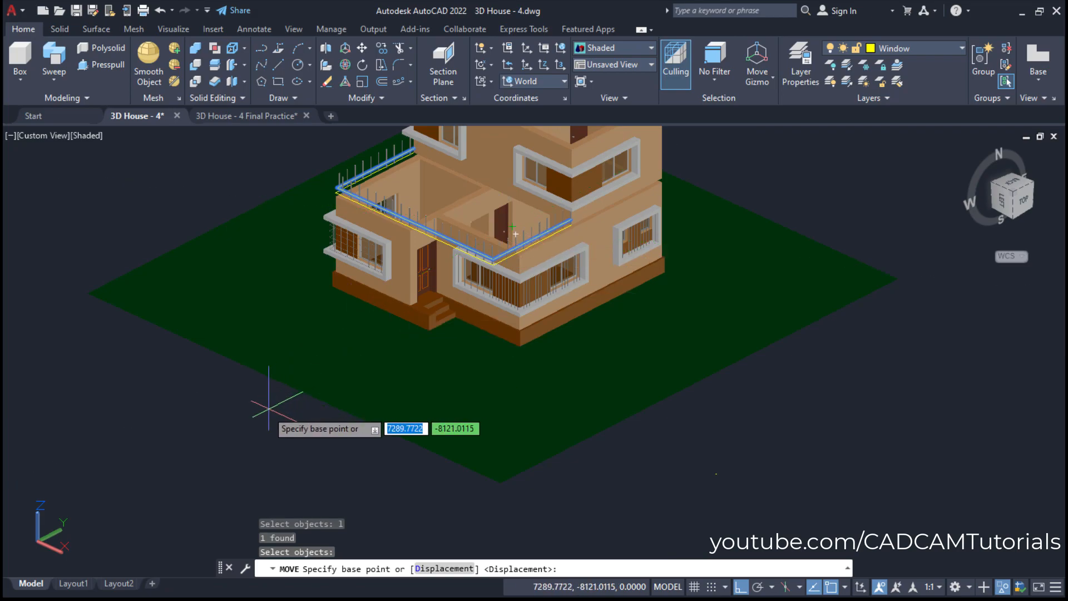
pyautogui.click(239, 420)
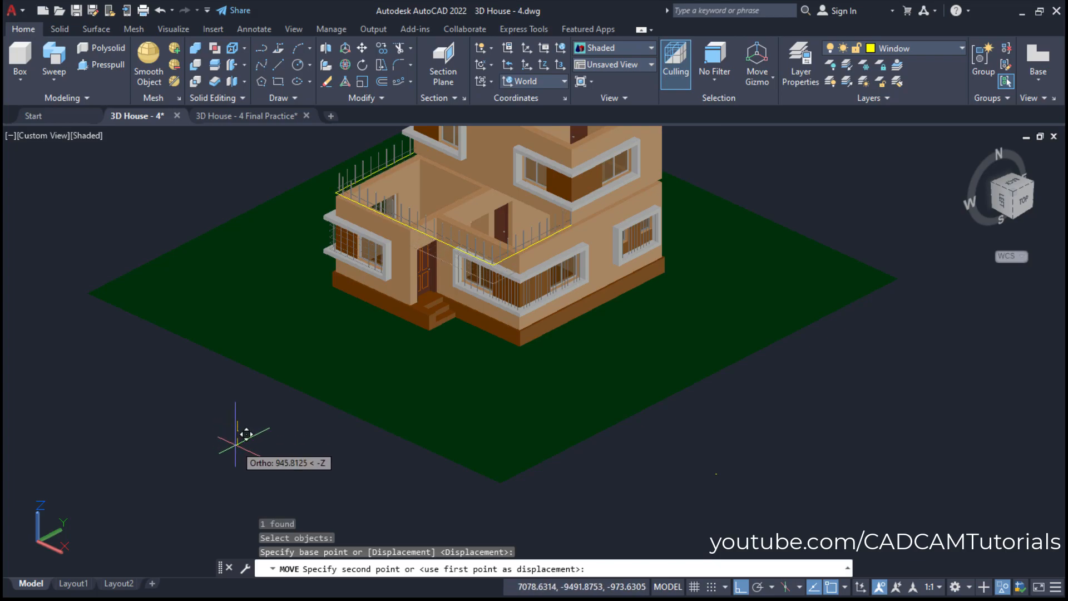
pyautogui.write('5')
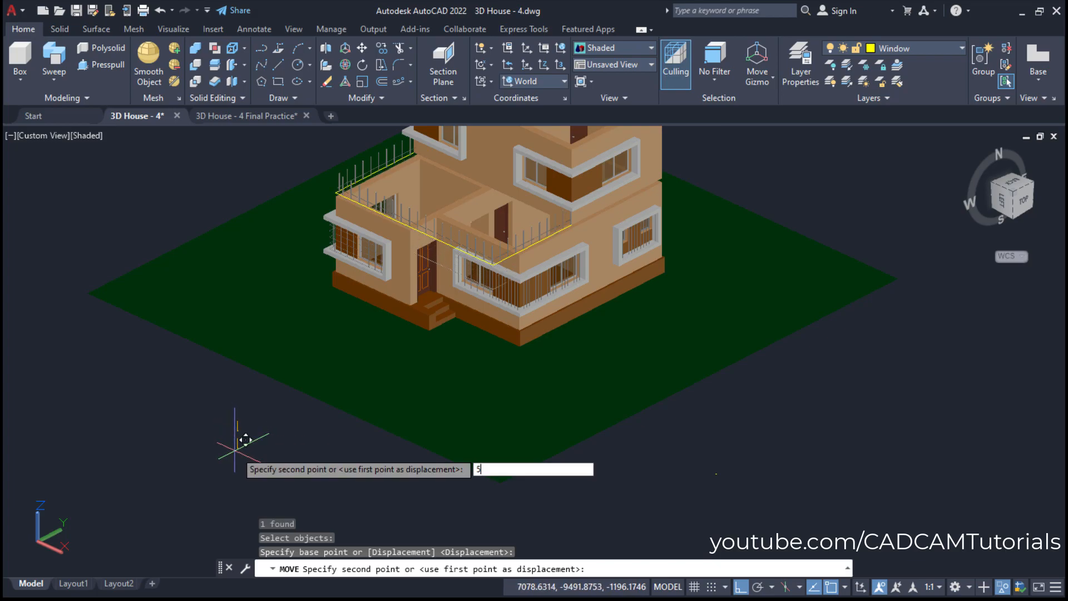
pyautogui.press('Return')
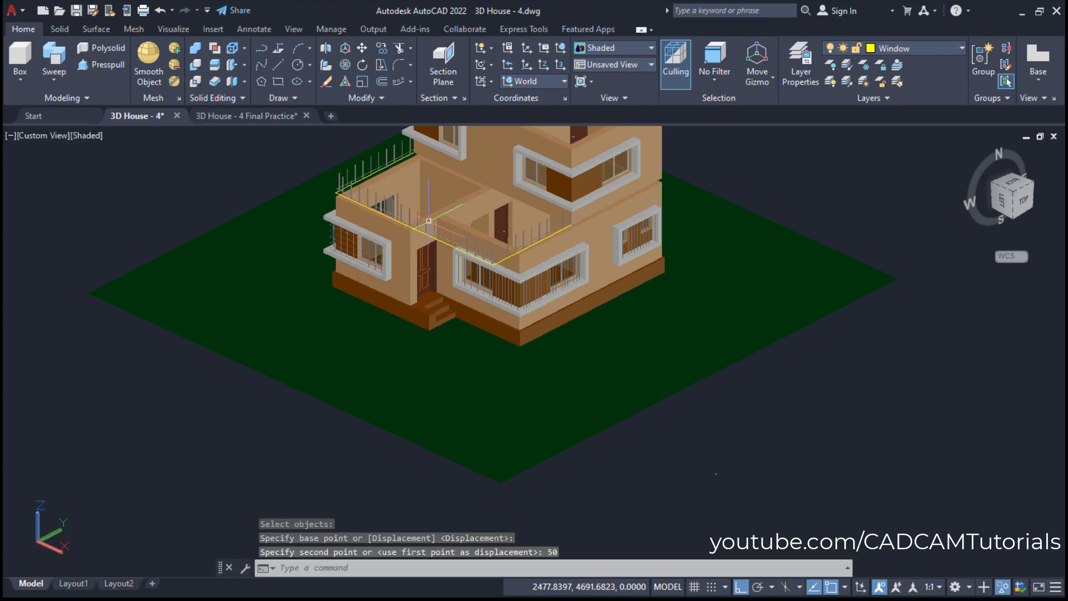
# Start a rectangular array of the swept rail and set it to 1 column and 1 row.
pyautogui.scroll(7, 513, 210)
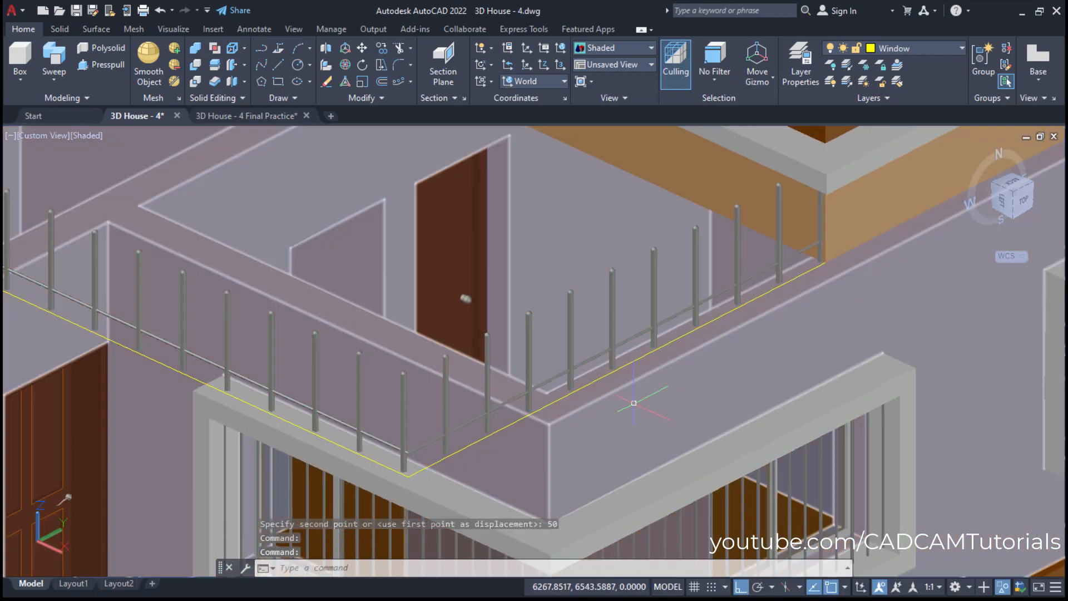
pyautogui.scroll(3, 484, 428)
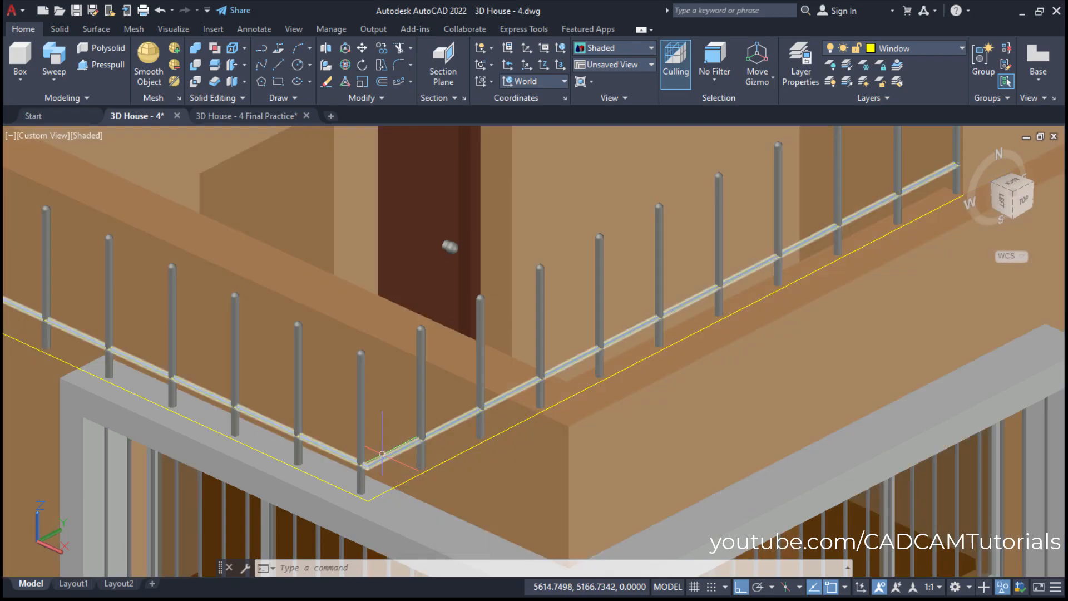
pyautogui.click(411, 82)
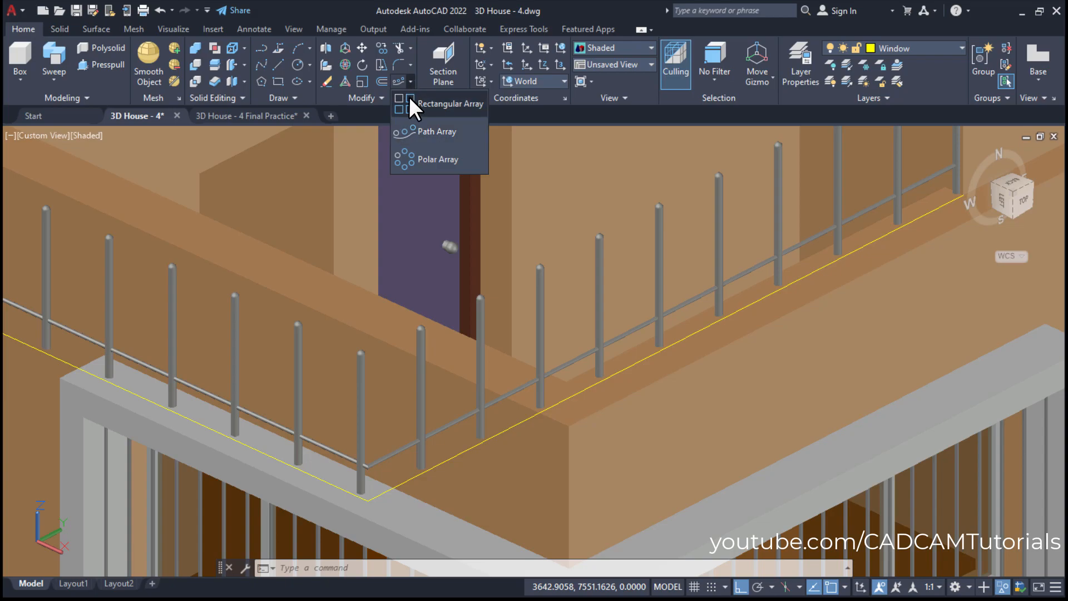
pyautogui.click(405, 105)
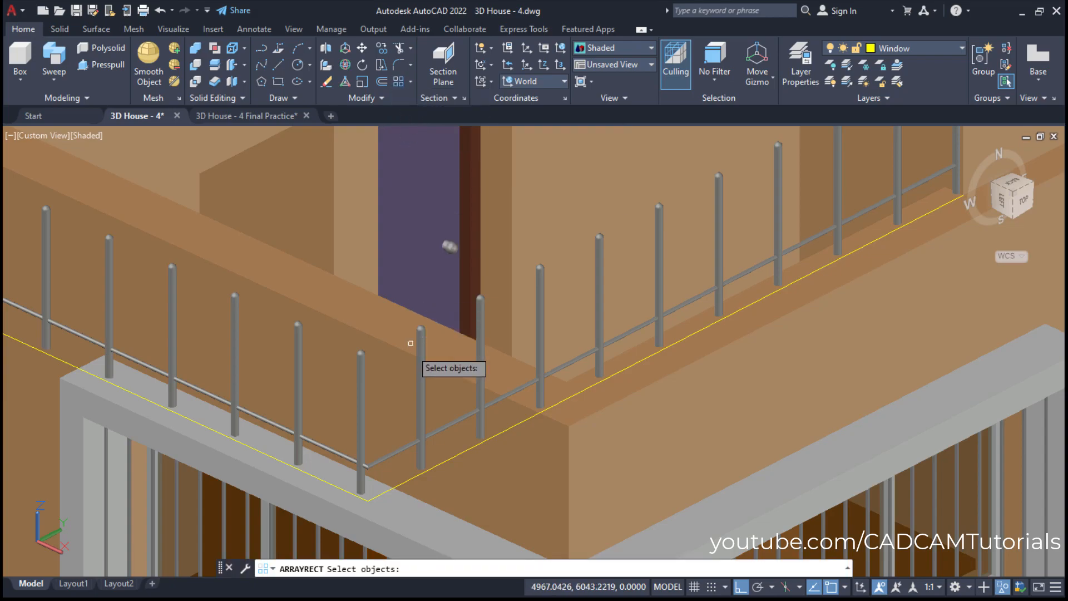
pyautogui.click(383, 457)
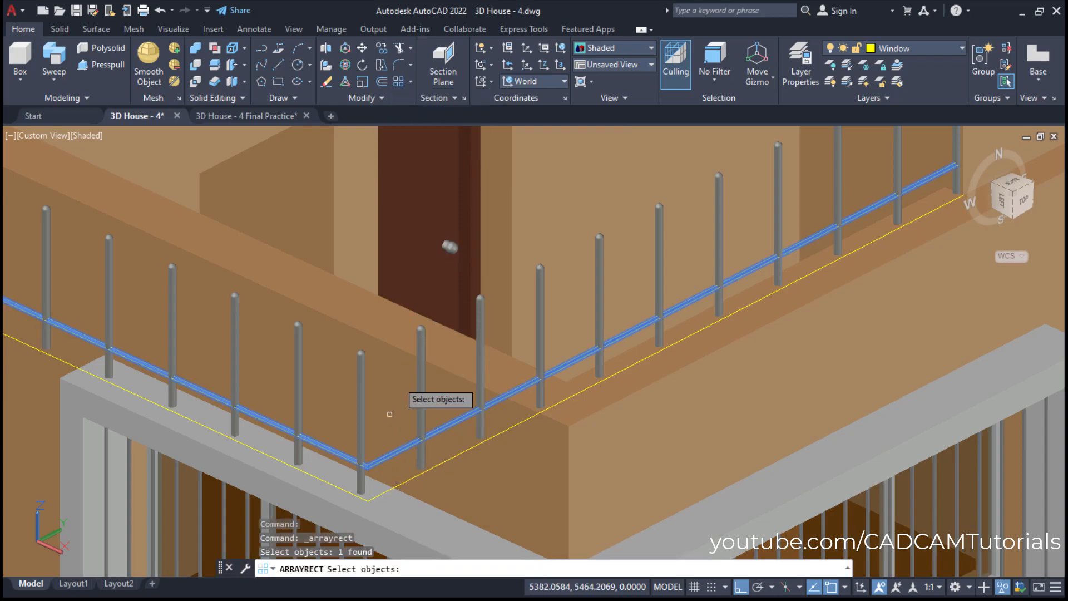
pyautogui.press('Return')
pyautogui.scroll(-5, 391, 374)
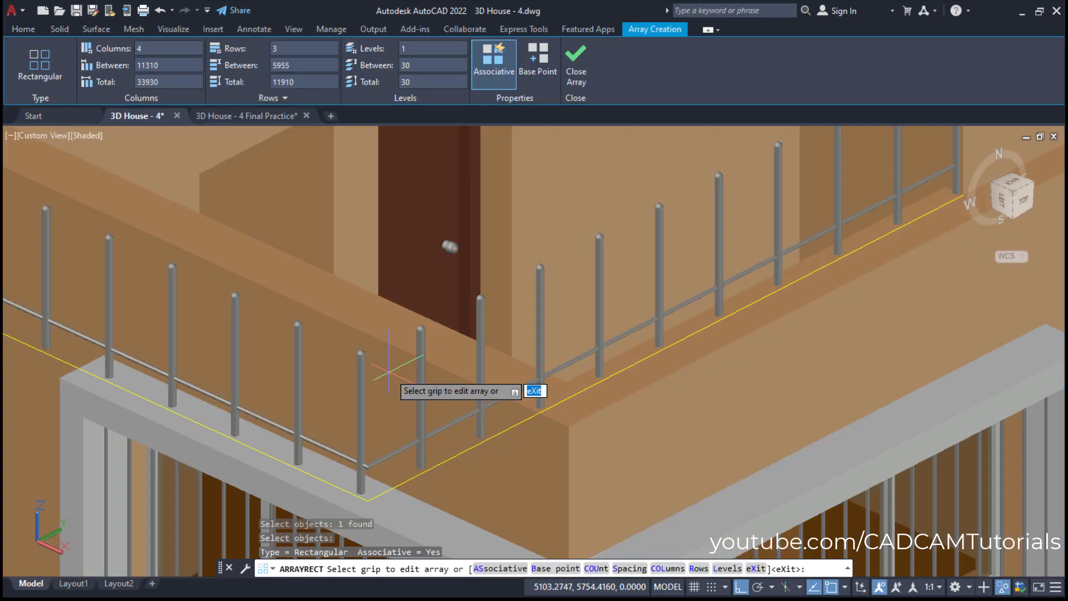
pyautogui.scroll(-3, 411, 345)
pyautogui.scroll(-5, 404, 307)
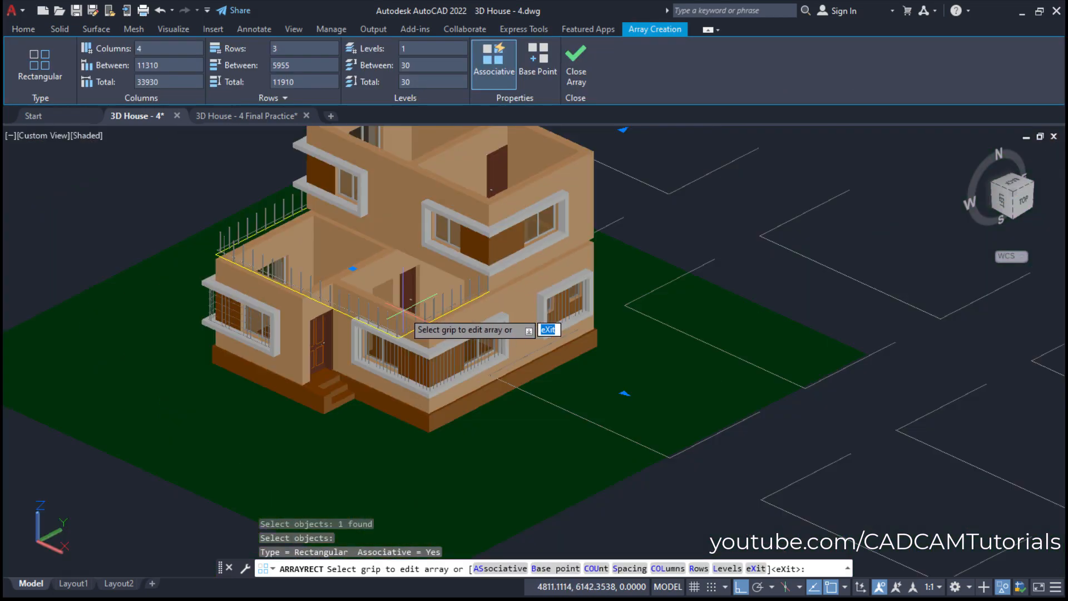
pyautogui.moveTo(497, 313); pyautogui.dragTo(330, 370, button='middle')
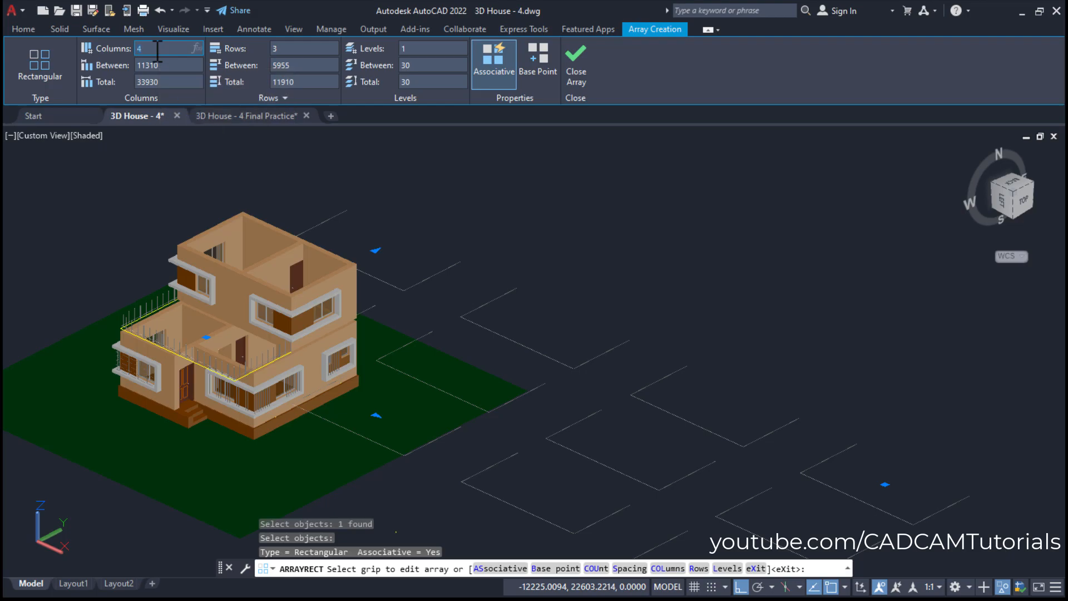
pyautogui.press('Return')
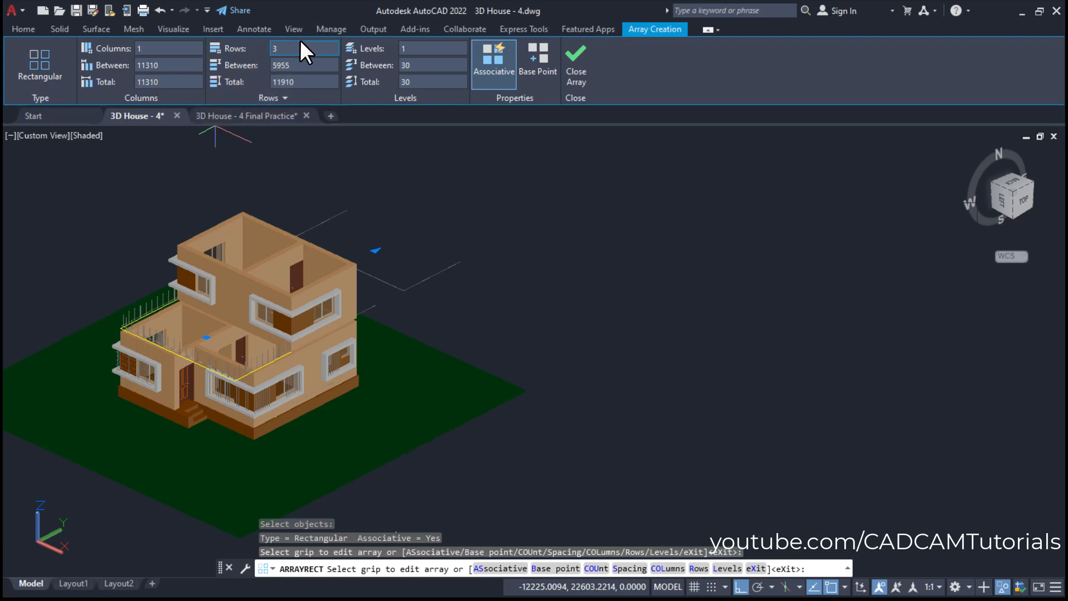
pyautogui.press('Return')
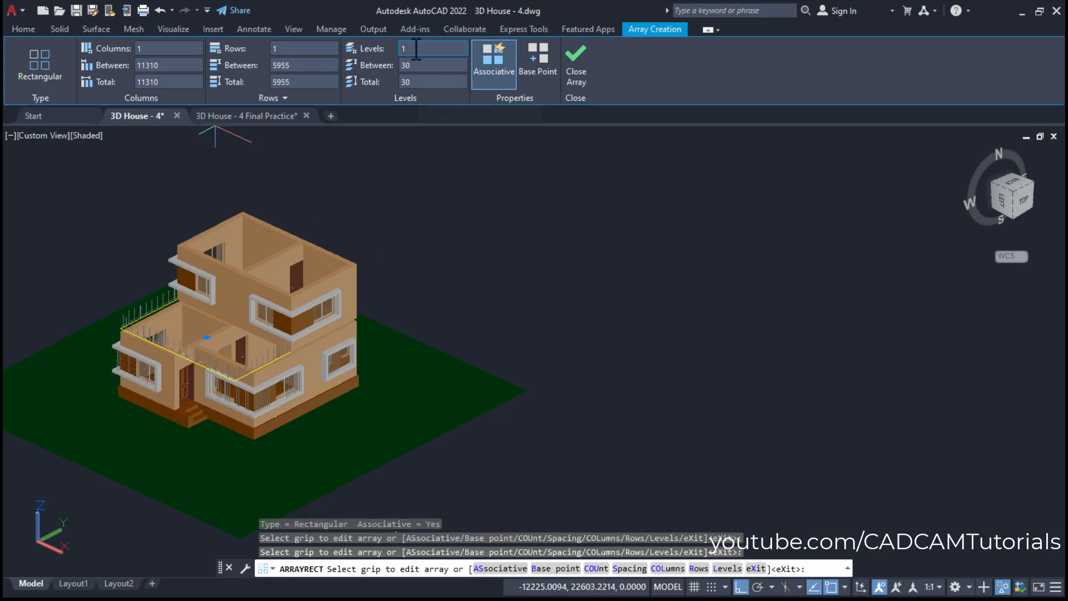
# Set the rail array to 4 levels spaced 150 apart and finish the array.
pyautogui.moveTo(416, 49); pyautogui.dragTo(386, 46)
pyautogui.press('Return')
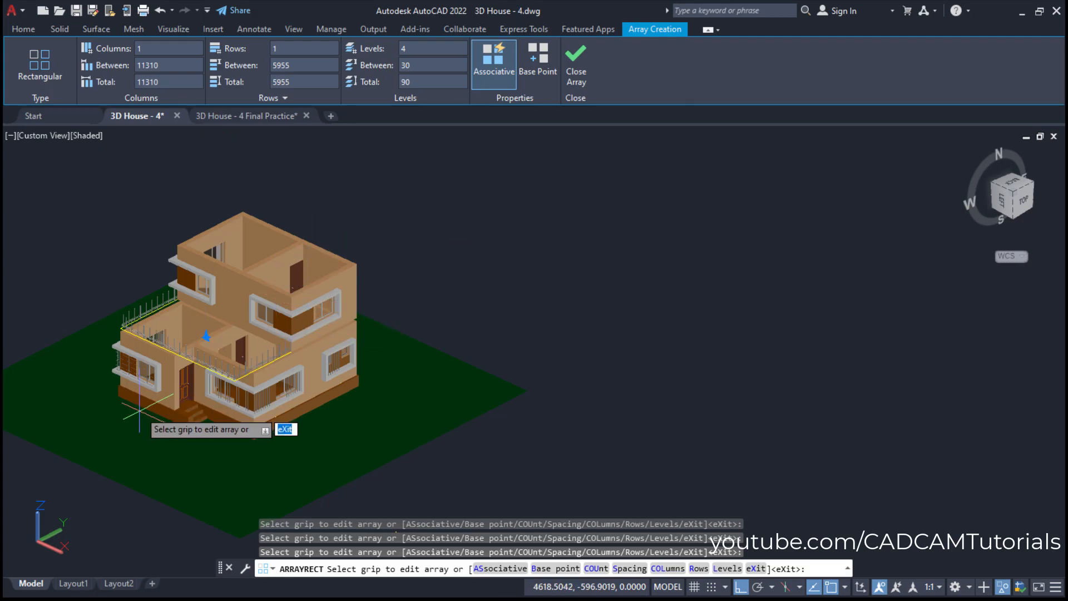
pyautogui.scroll(5, 183, 372)
pyautogui.scroll(6, 182, 372)
pyautogui.moveTo(708, 417); pyautogui.dragTo(612, 448, button='middle')
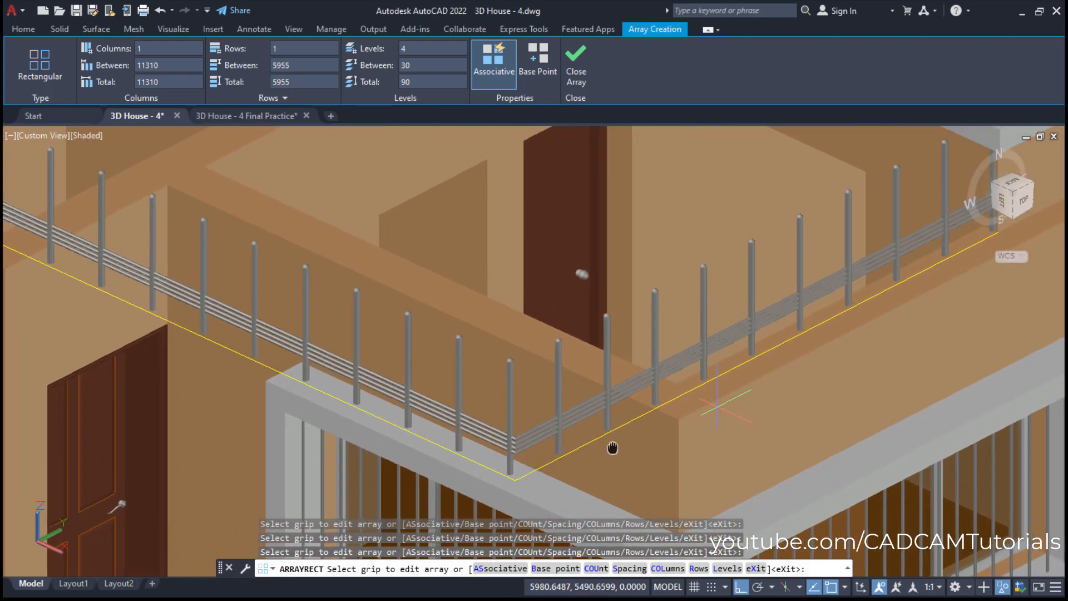
pyautogui.click(426, 65)
pyautogui.write('150')
pyautogui.press('Return')
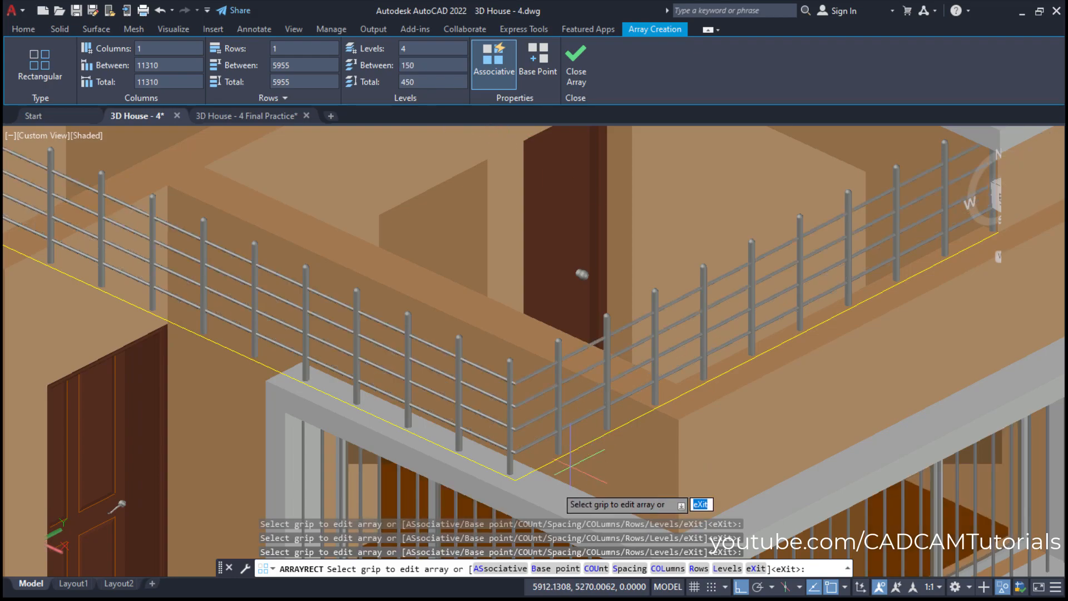
pyautogui.scroll(-5, 498, 430)
pyautogui.scroll(3, 483, 460)
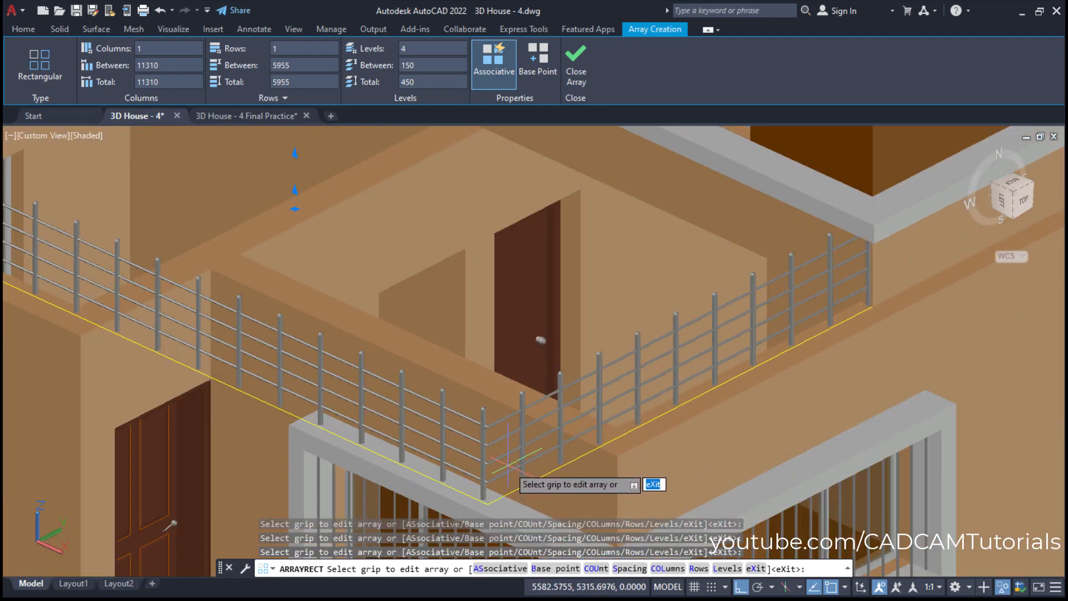
pyautogui.scroll(-2, 507, 462)
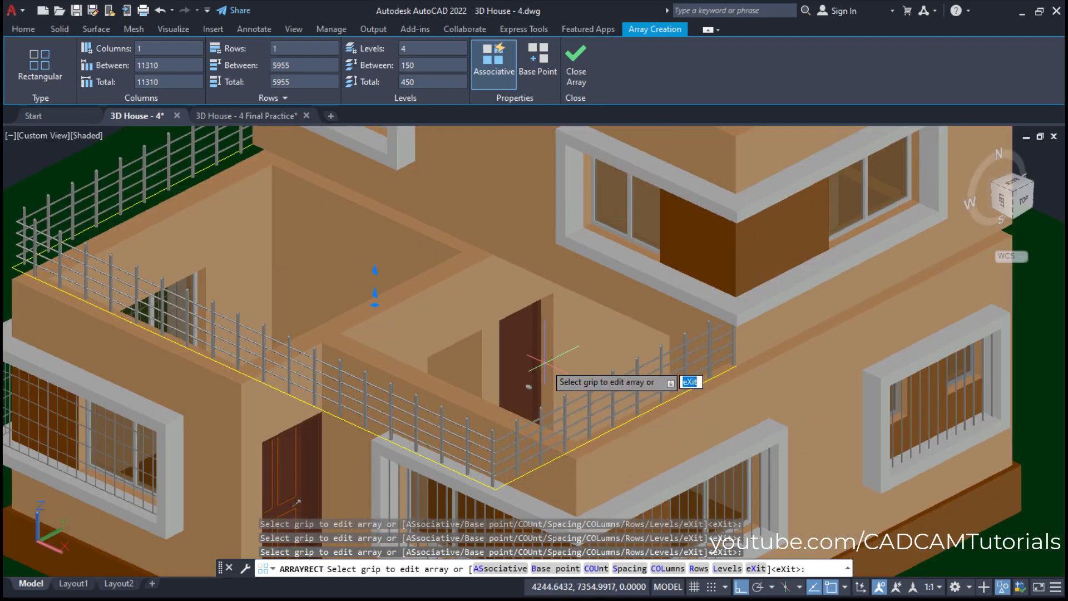
pyautogui.press('Escape')
# Erase the yellow path polyline running along the base of the railing posts.
pyautogui.scroll(-5, 568, 353)
pyautogui.scroll(1, 539, 429)
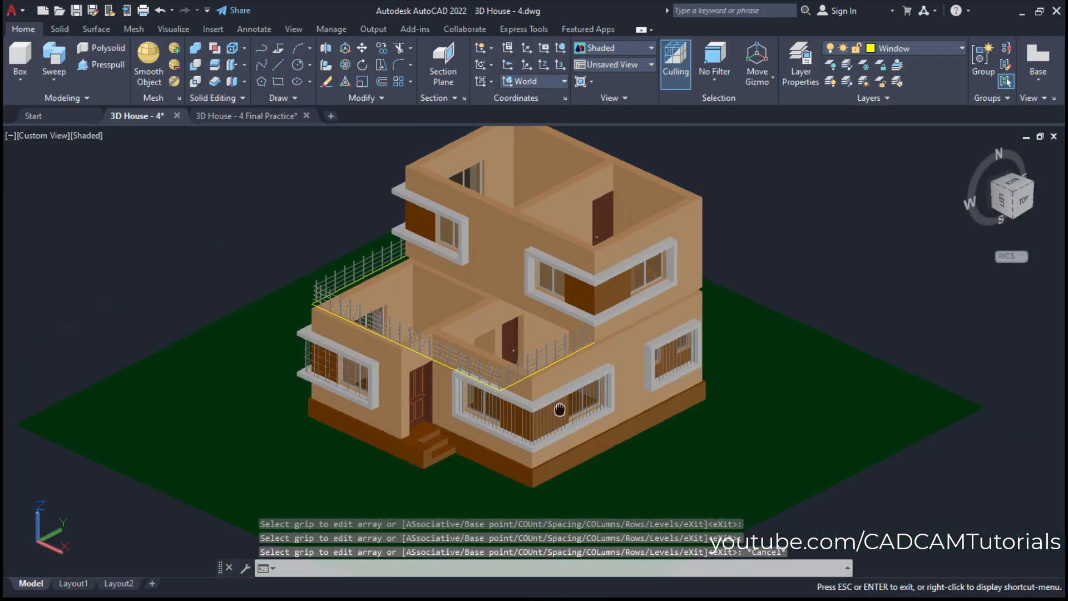
pyautogui.scroll(5, 506, 386)
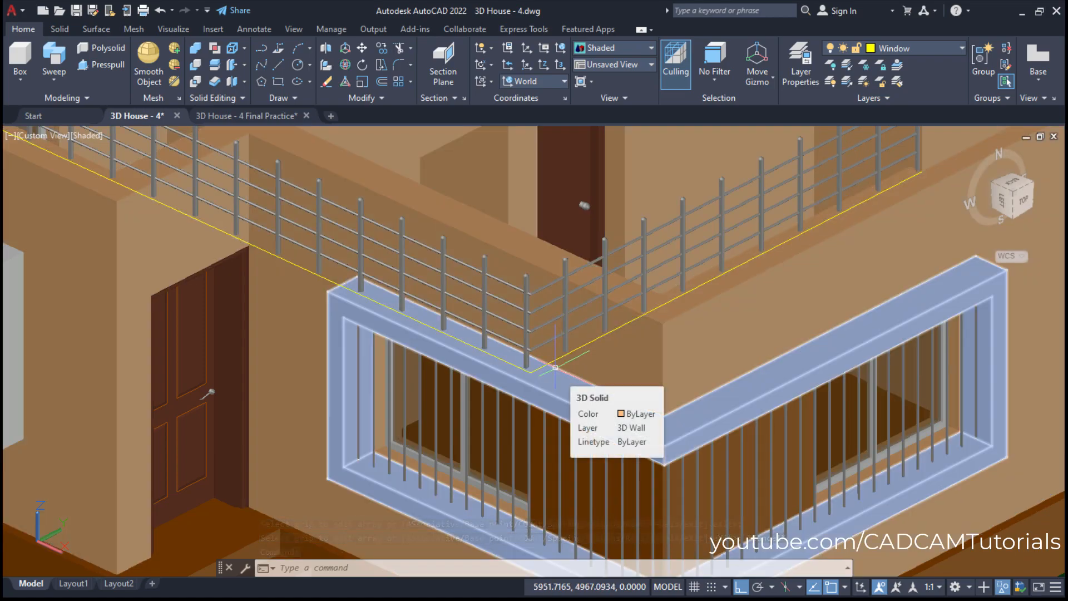
pyautogui.write('E')
pyautogui.press('Return')
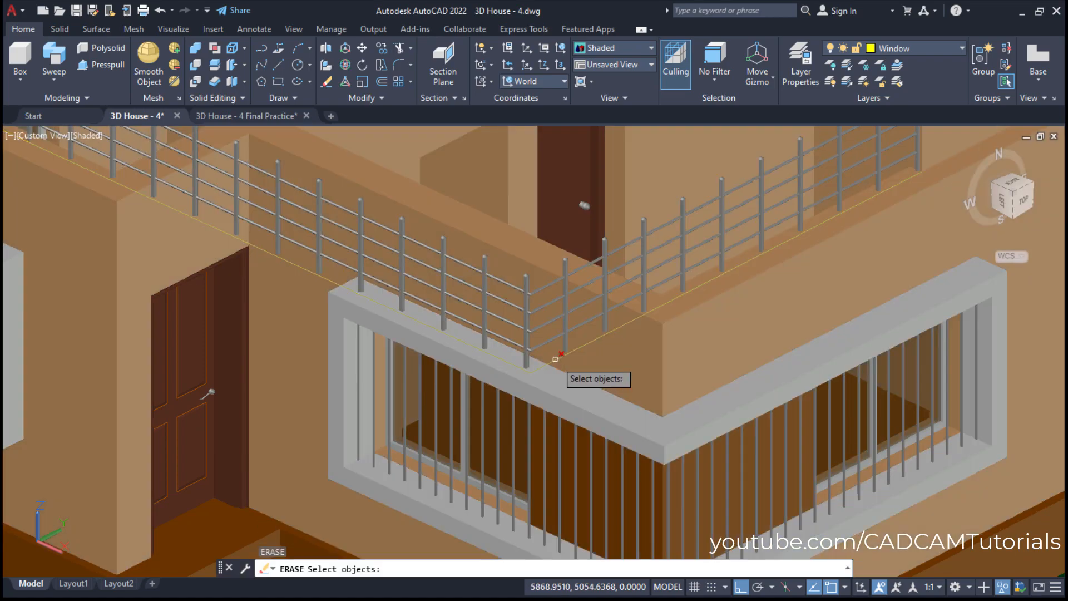
pyautogui.click(559, 364)
pyautogui.press('Return')
pyautogui.scroll(-5, 544, 365)
pyautogui.moveTo(674, 425); pyautogui.dragTo(619, 416, button='middle')
pyautogui.press('Escape')
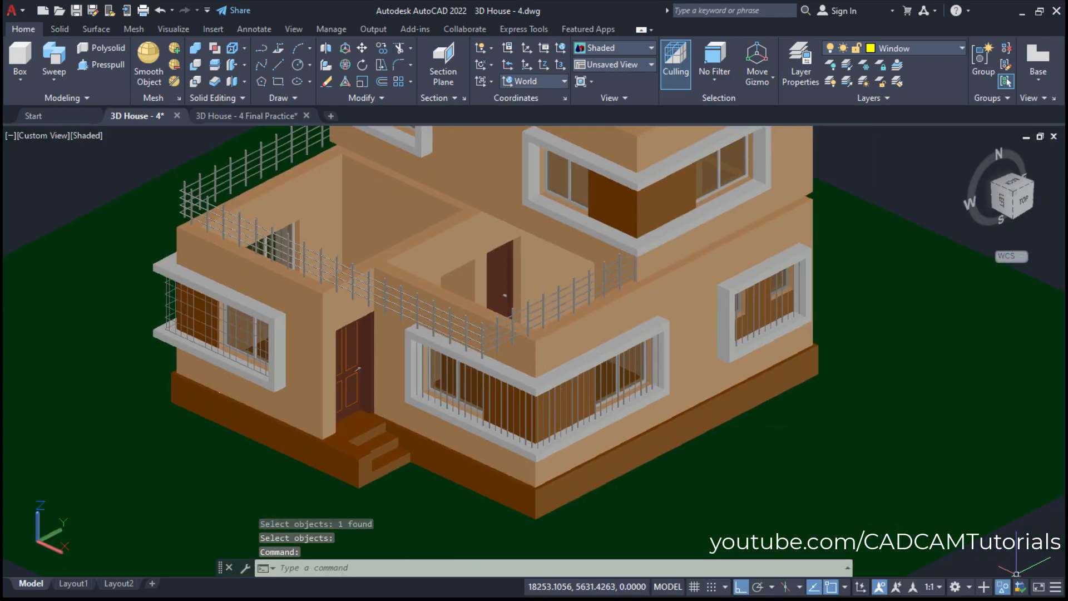
# End the object isolation to bring back the hidden parts of the house and look over the railing.
pyautogui.click(1003, 587)
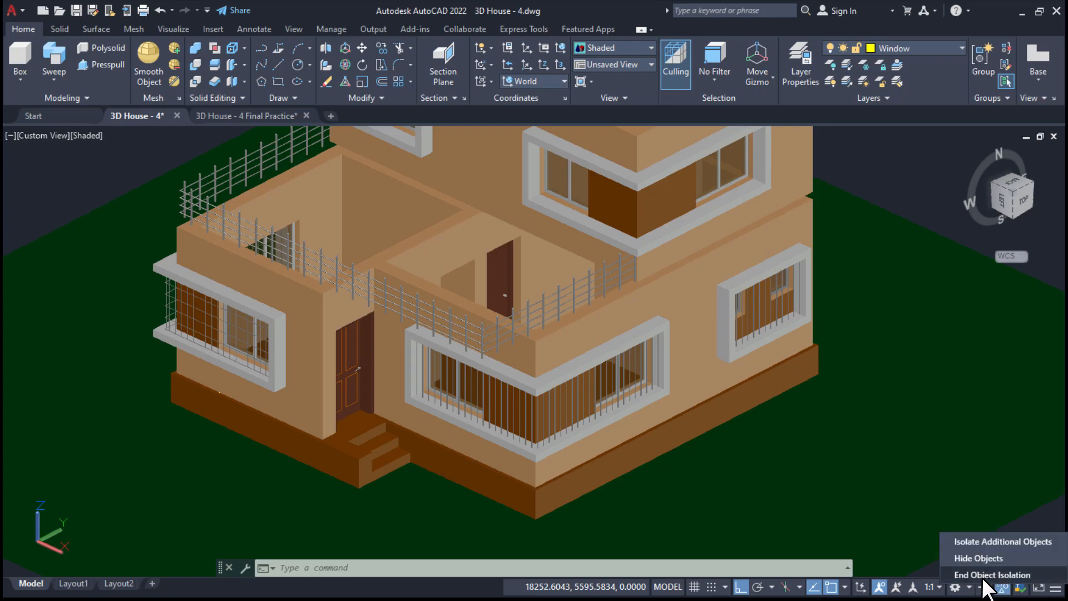
pyautogui.click(983, 577)
pyautogui.scroll(4, 577, 436)
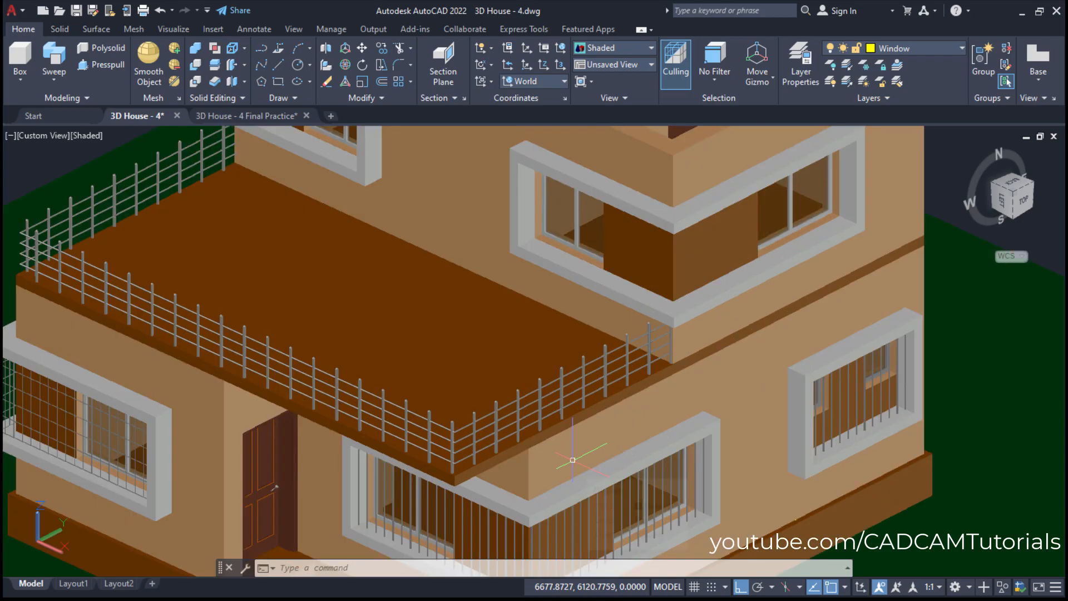
pyautogui.scroll(-3, 573, 459)
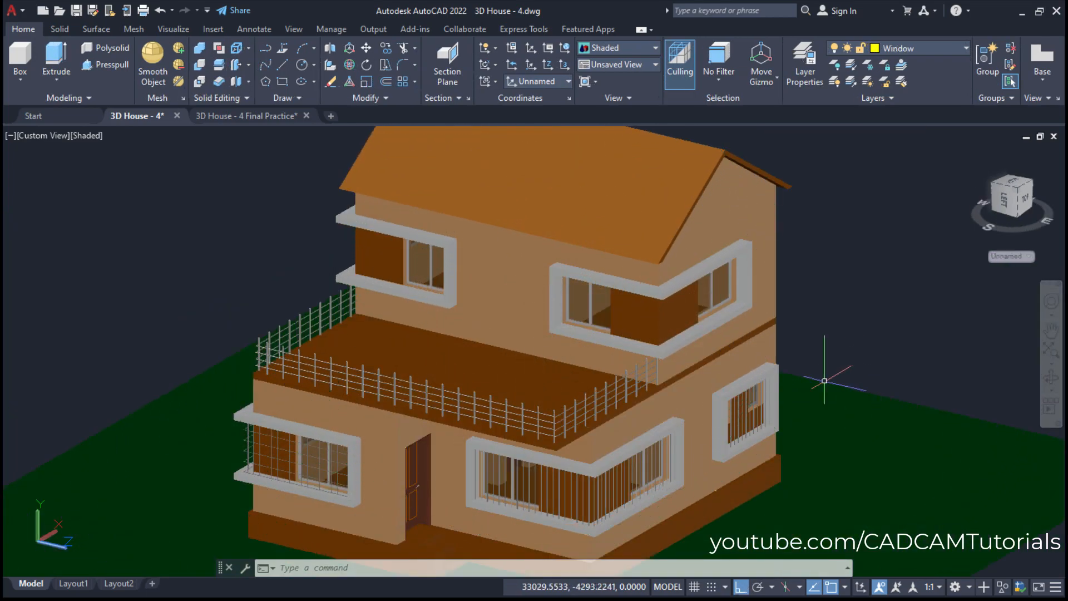
pyautogui.scroll(2, 645, 477)
pyautogui.scroll(-1, 537, 418)
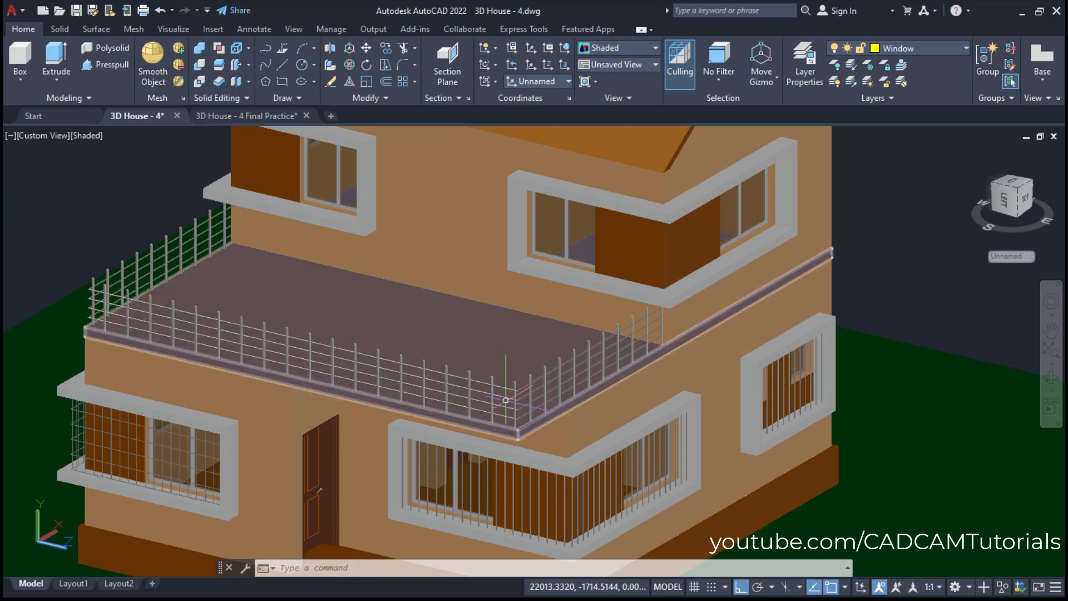
pyautogui.scroll(-3, 622, 377)
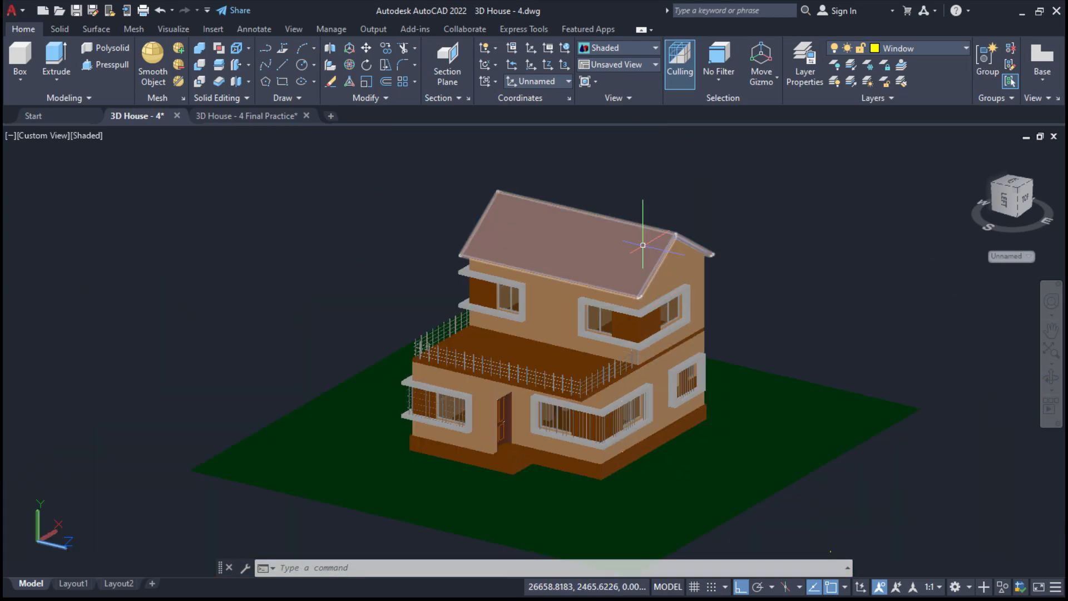